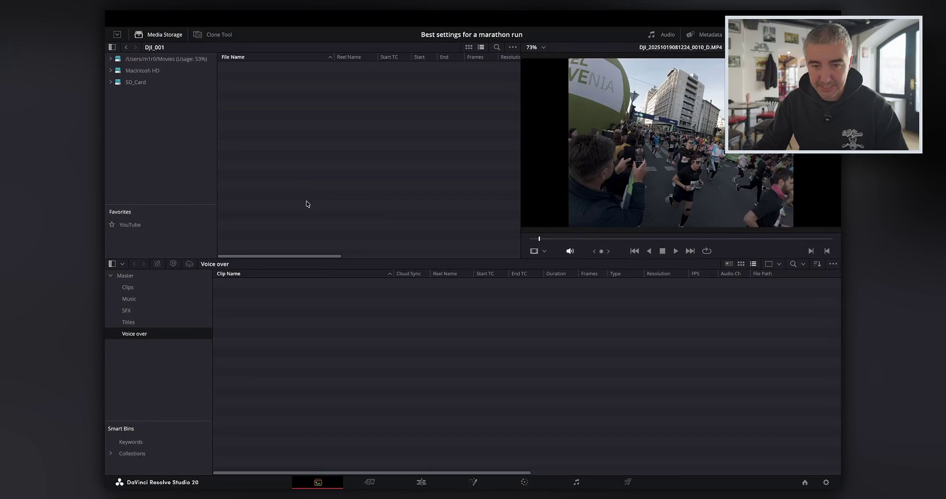
Step: Add all the video clips from the SD_Card folder DCIM/DJI_001 to the Clips bin
click(131, 82)
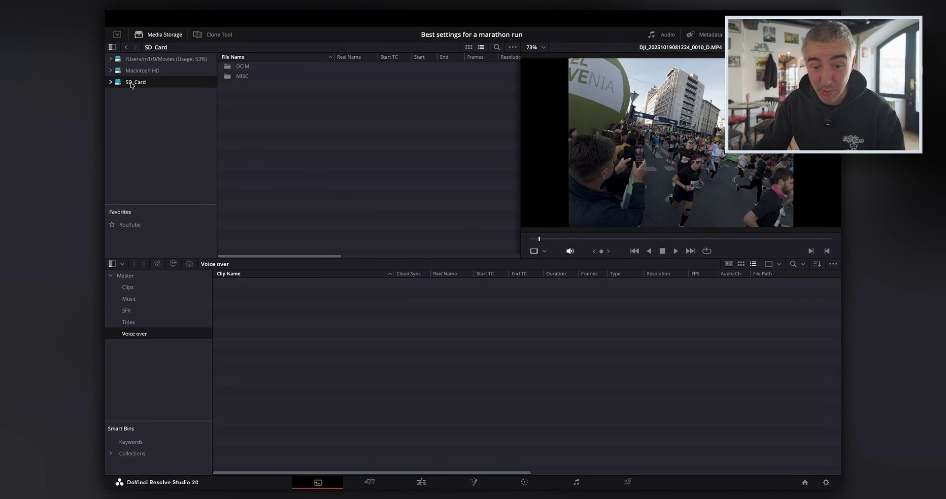
double_click(248, 72)
double_click(248, 69)
drag(276, 157, 281, 345)
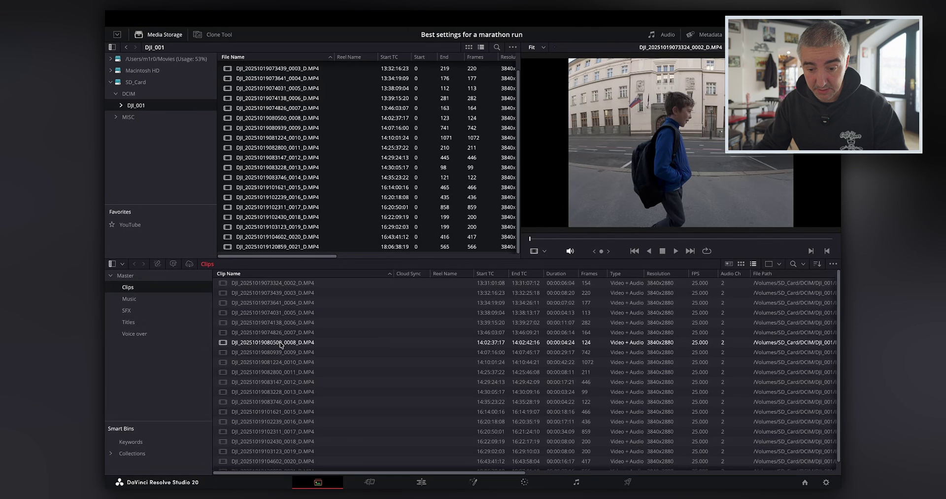
Step: Set the data levels of all clips in the Clips bin to Full in their clip attributes
click(299, 302)
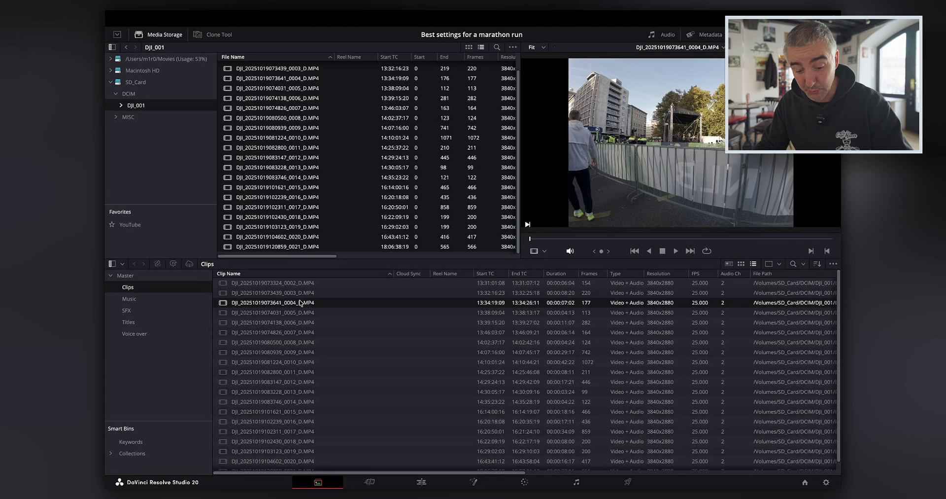
key(super+a)
right_click(231, 302)
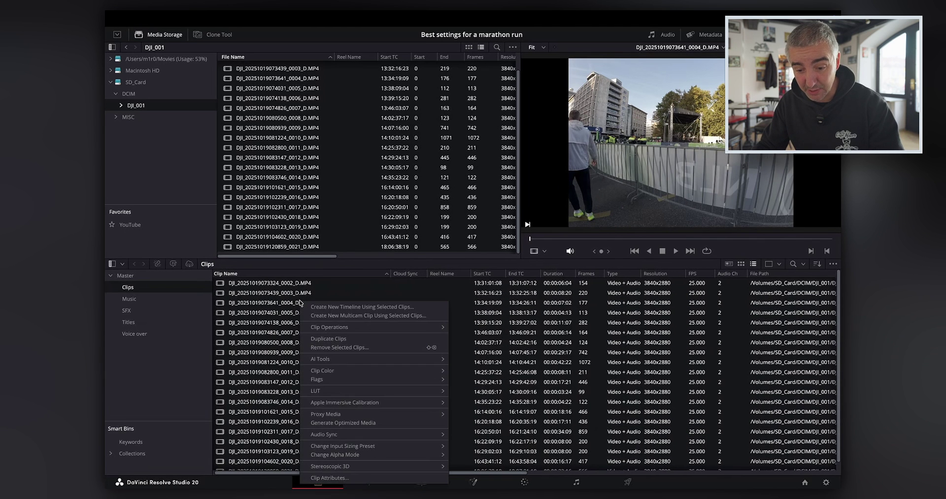
click(266, 337)
click(482, 114)
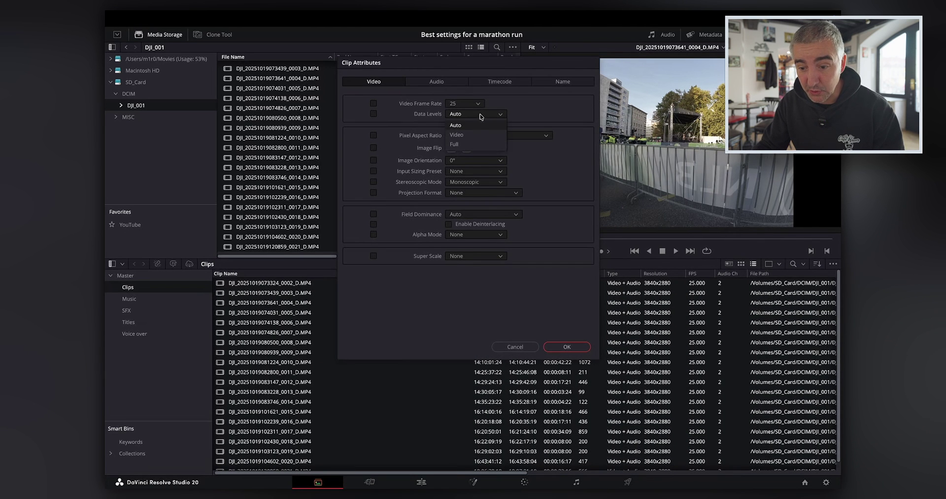
click(459, 150)
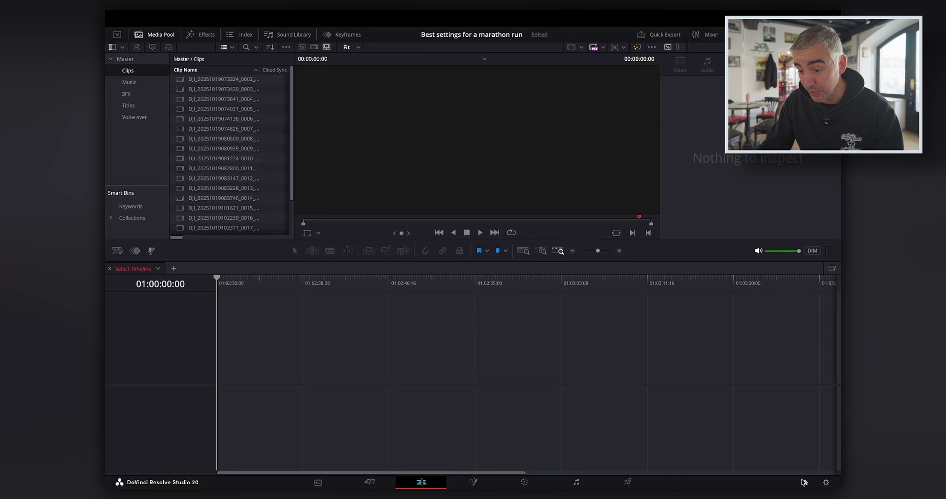
Step: Set the project's timeline resolution to 4096 x 2160 DCI, review the color management settings and save the project settings
click(826, 481)
click(486, 114)
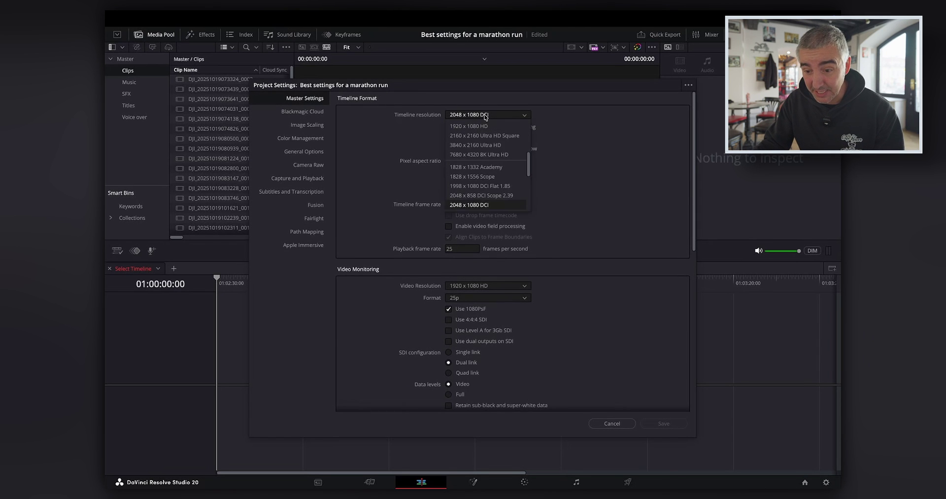
scroll(528, 169, down, 3)
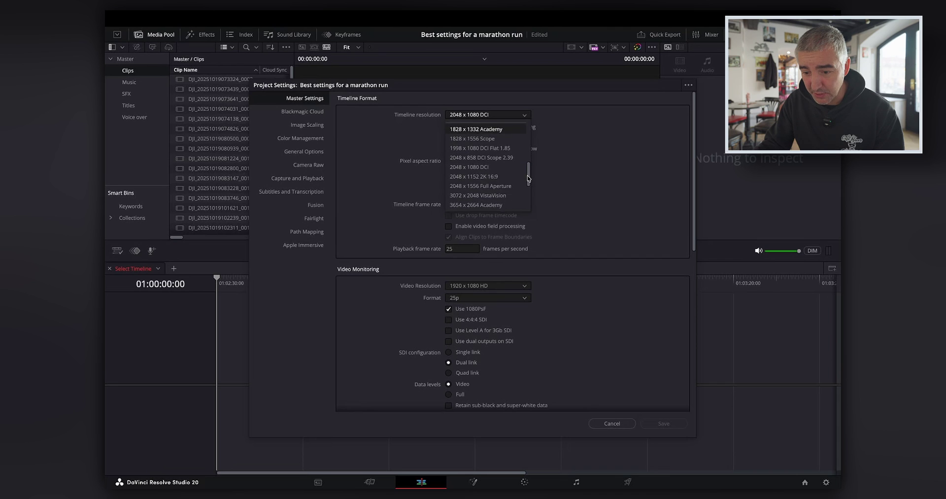
click(489, 202)
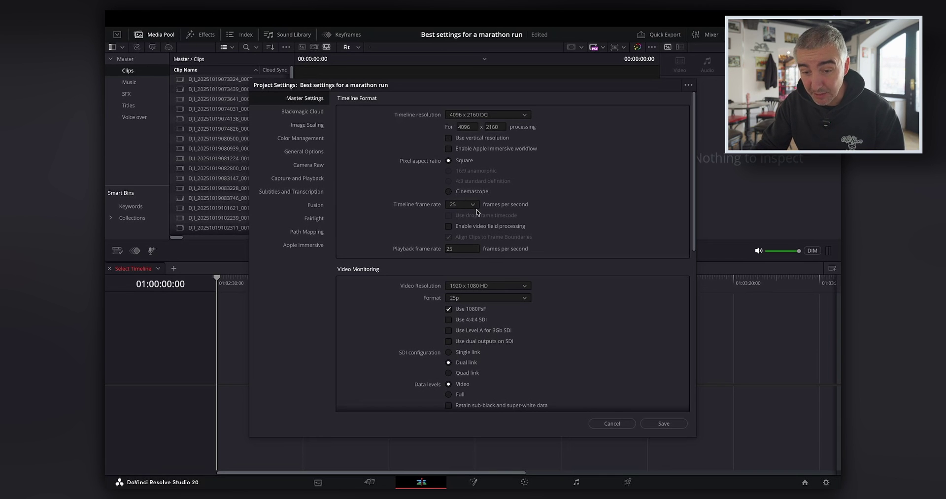
click(297, 139)
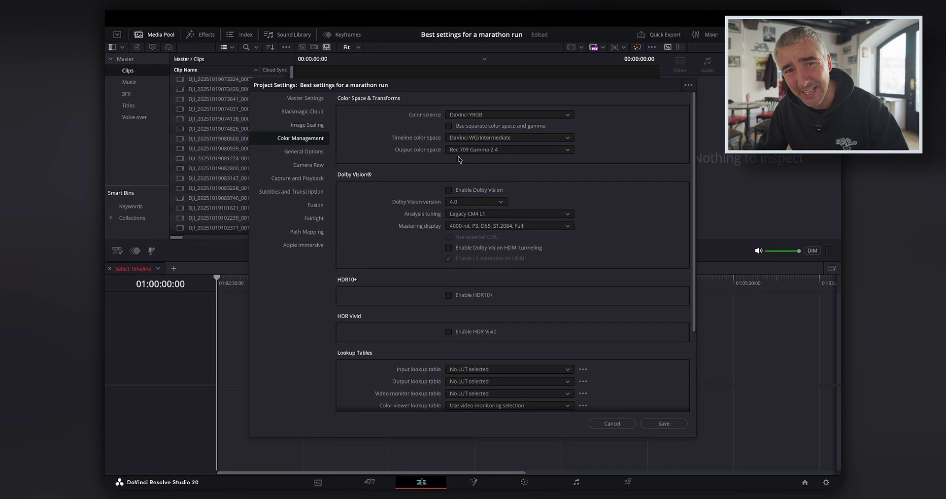
click(663, 423)
Step: Create a timeline named Timeline 1 from all clips in the Clips bin, using the project settings
click(198, 130)
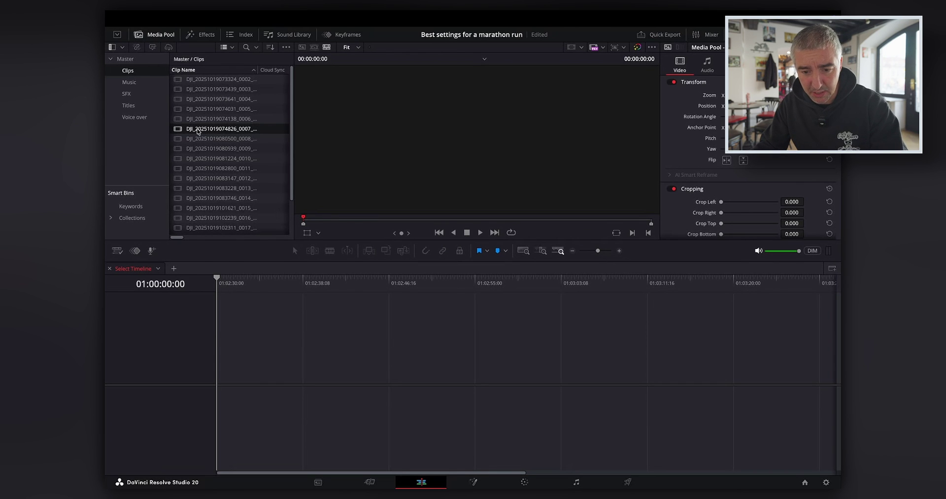
right_click(198, 131)
click(225, 132)
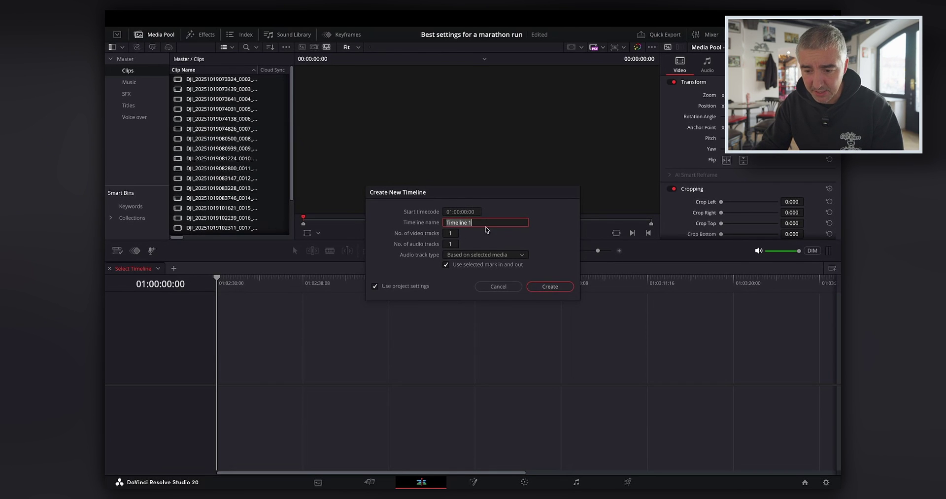
click(552, 287)
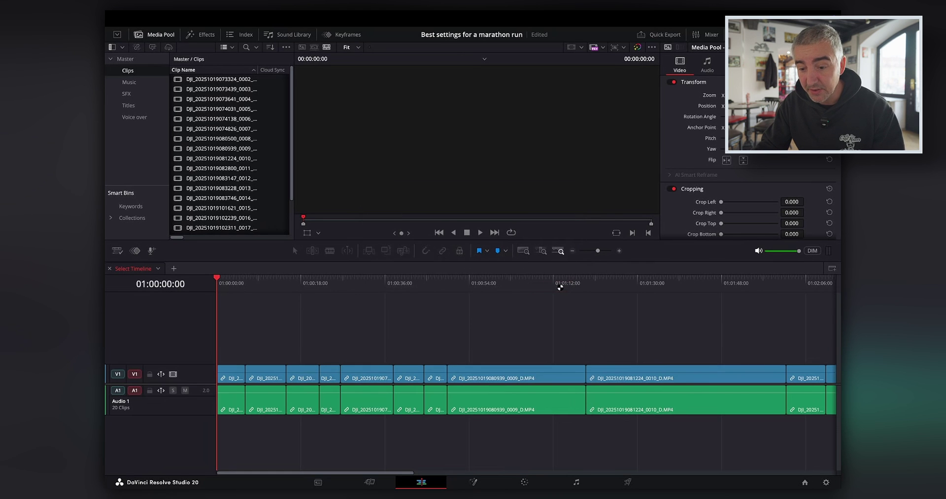
Step: Set the timeline playback resolution to Half and scrub through the marathon start footage to test playback
drag(234, 290, 273, 288)
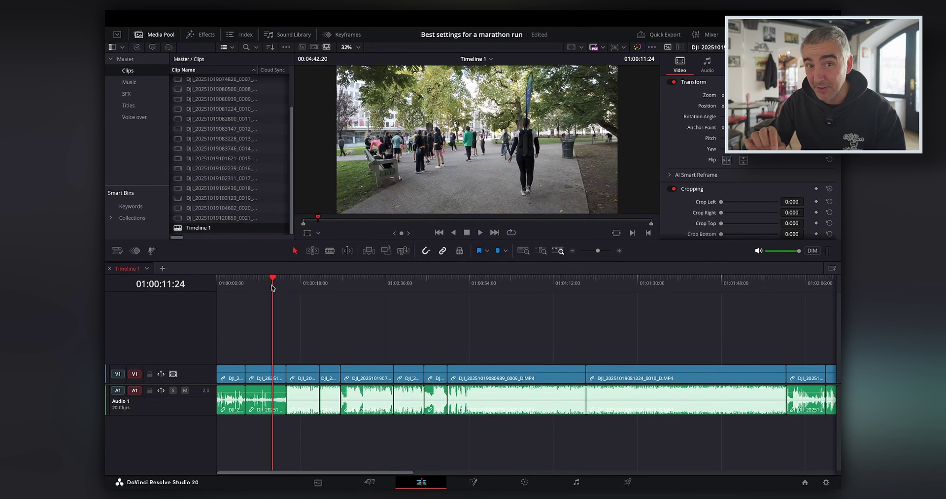
drag(446, 284, 468, 288)
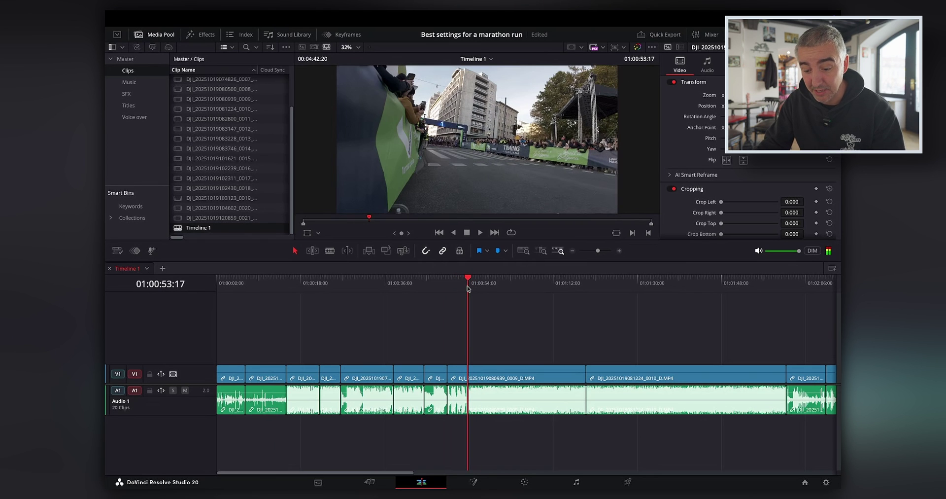
click(356, 19)
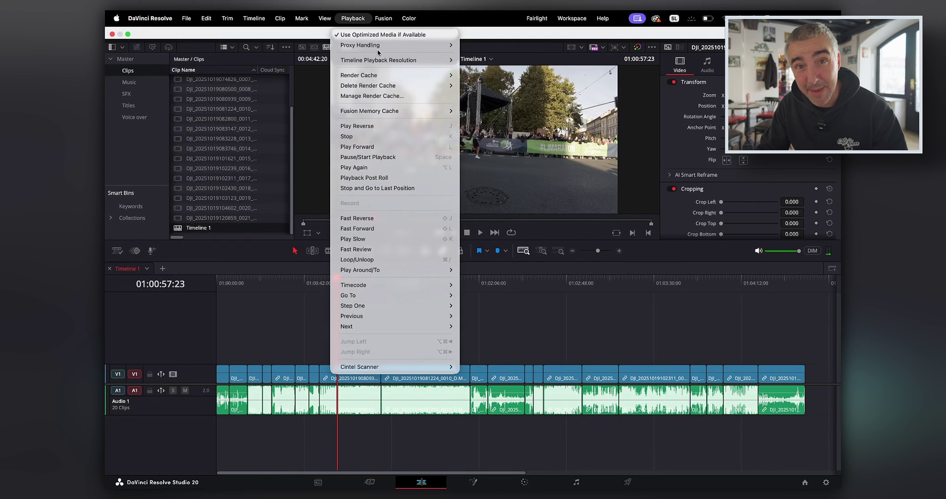
click(347, 19)
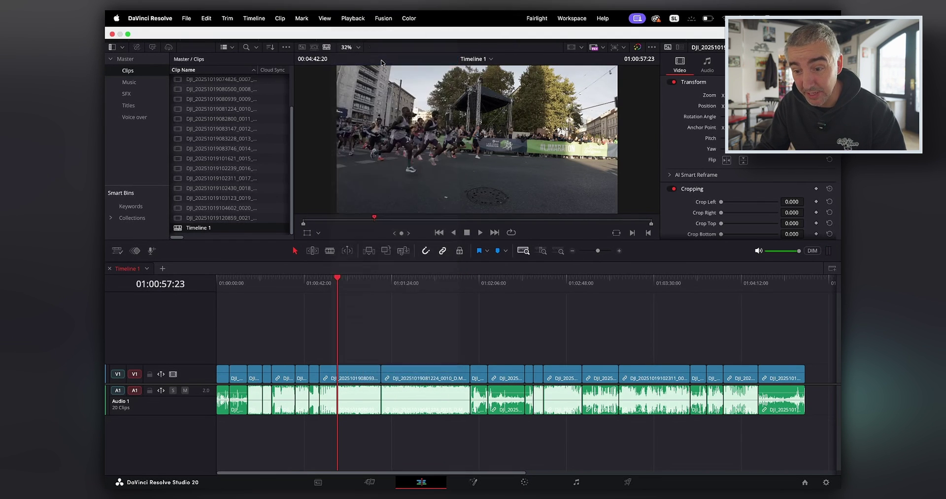
click(348, 19)
mouse_move(395, 60)
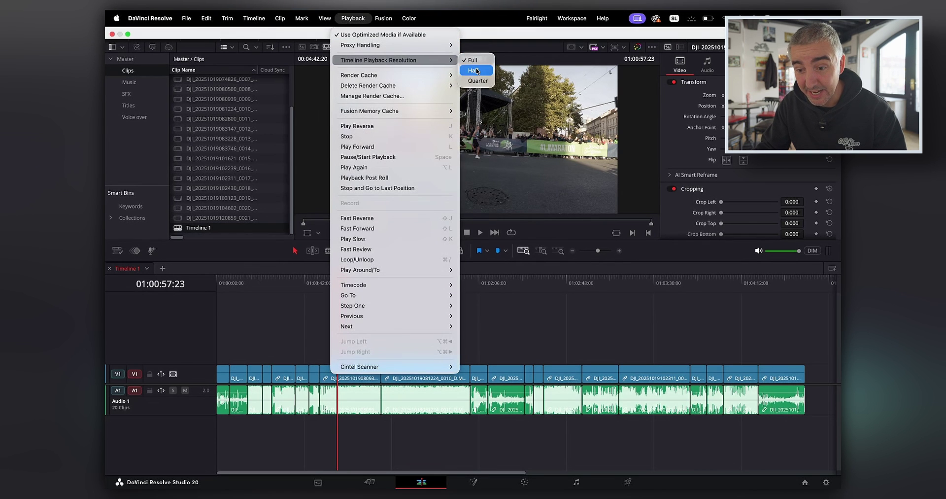
click(476, 70)
drag(340, 291, 361, 291)
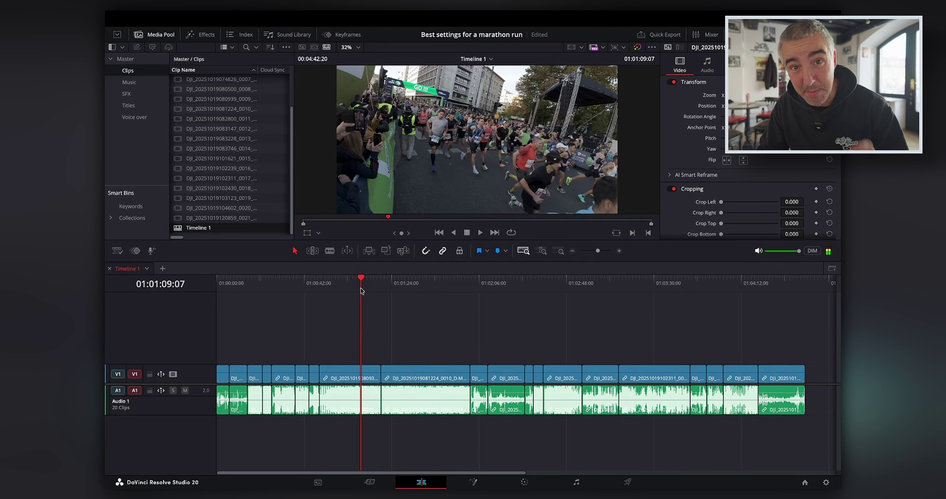
drag(411, 283, 376, 289)
scroll(534, 291, up, 3)
scroll(431, 354, left, 1)
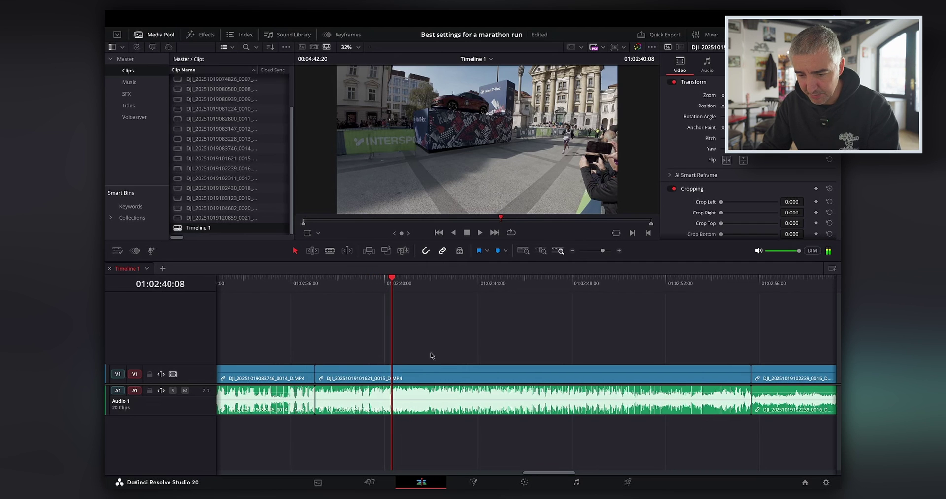
click(440, 375)
key(ctrl+shift+bracketleft)
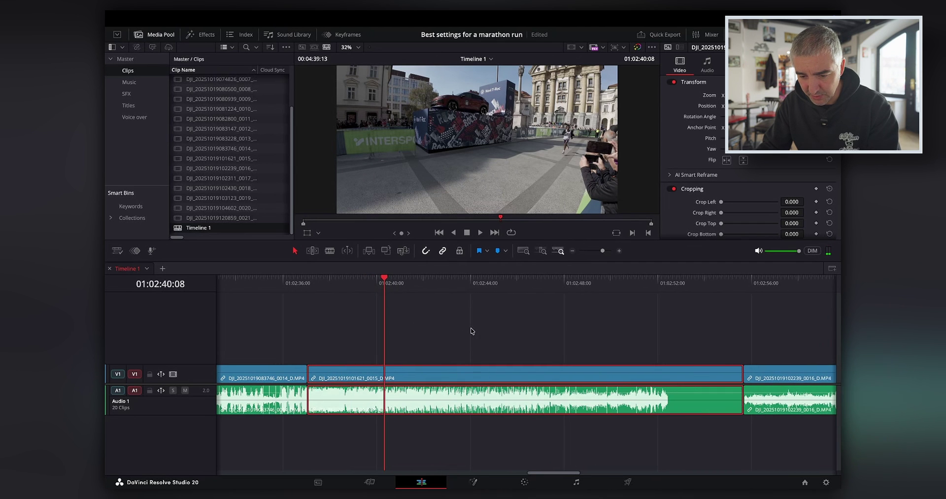
drag(314, 288, 384, 290)
key(ctrl+b)
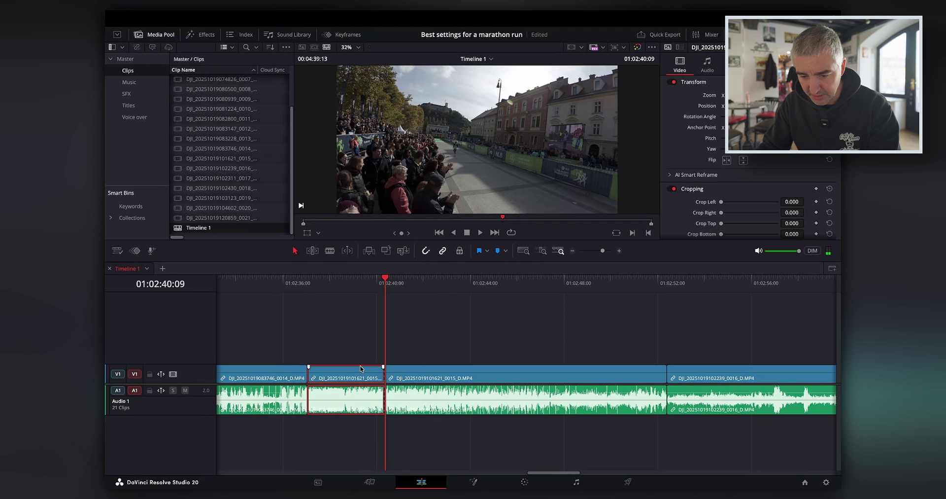
Step: Zoom in on the short split section of clip 0015 and review it by scrubbing and playing it
click(350, 291)
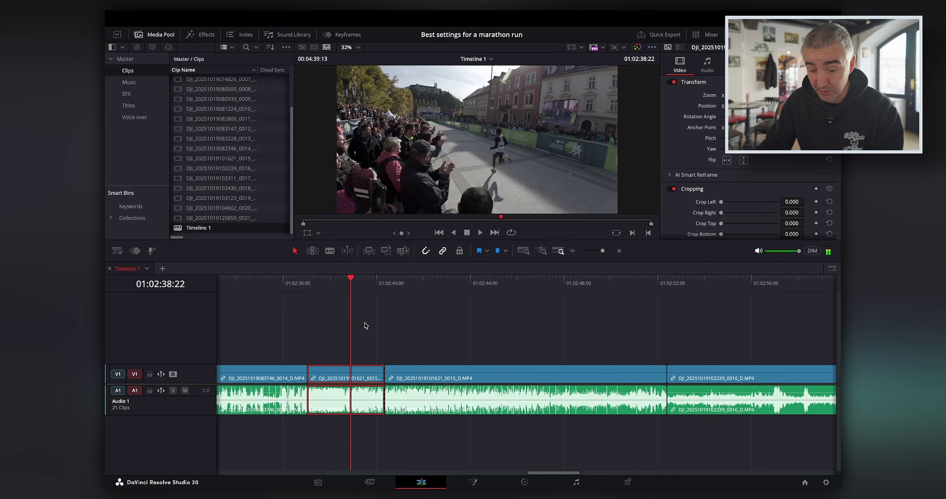
key(ctrl+equal)
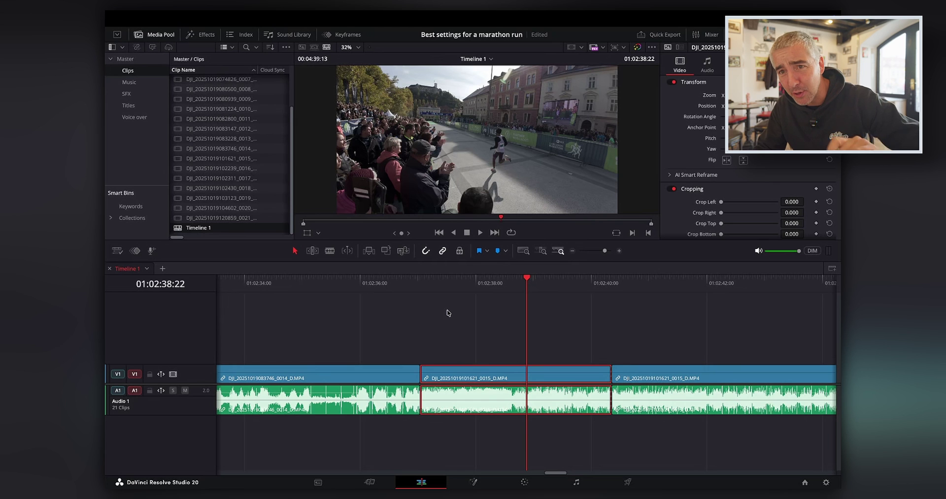
click(482, 286)
click(508, 287)
drag(508, 287, 463, 290)
click(421, 282)
key(space)
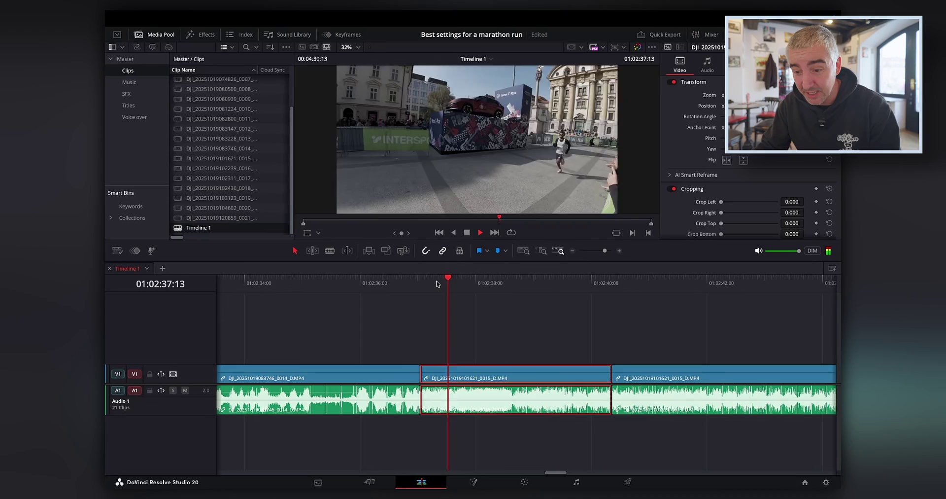
key(space)
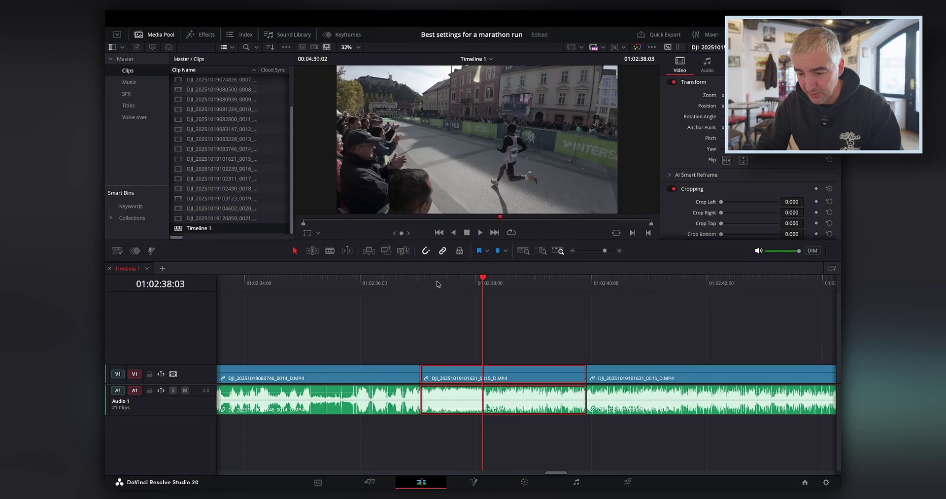
Step: Open the Color page on the frame at 01:02:38:05, and hide the clip thumbnails to enlarge the viewer and node area
drag(437, 280, 488, 286)
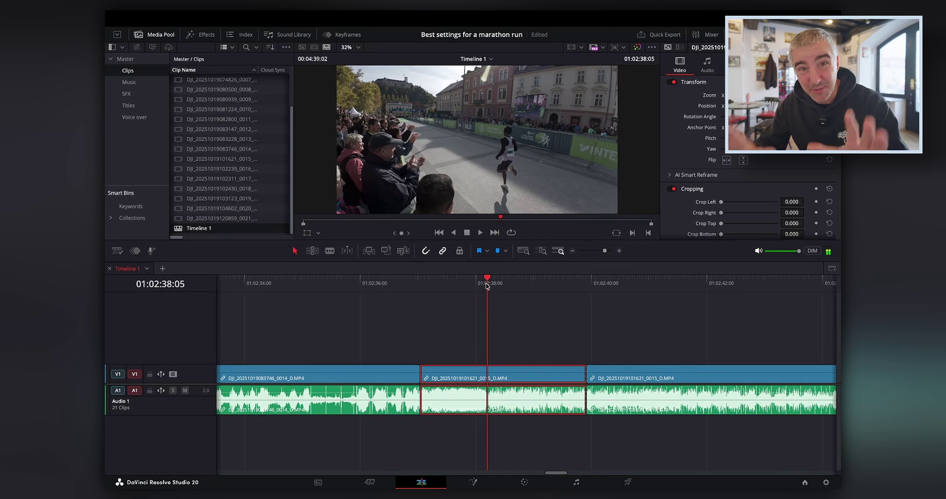
click(524, 482)
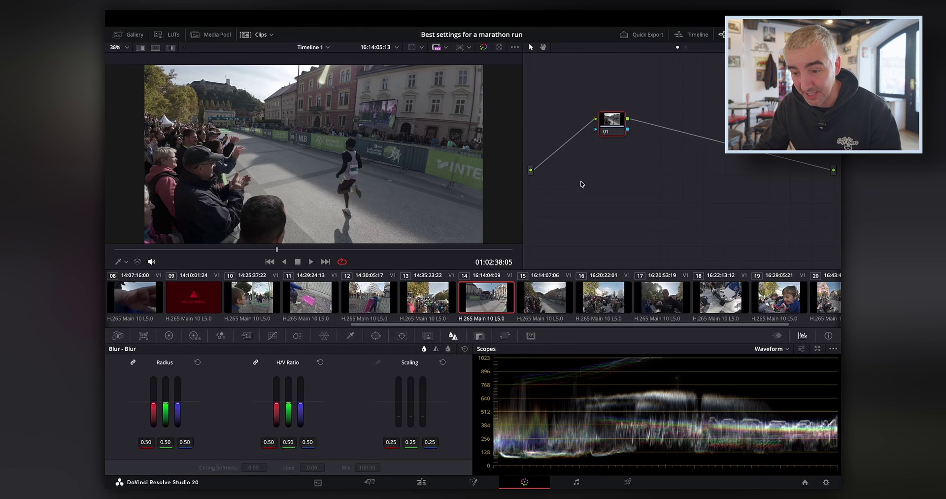
drag(613, 129, 589, 139)
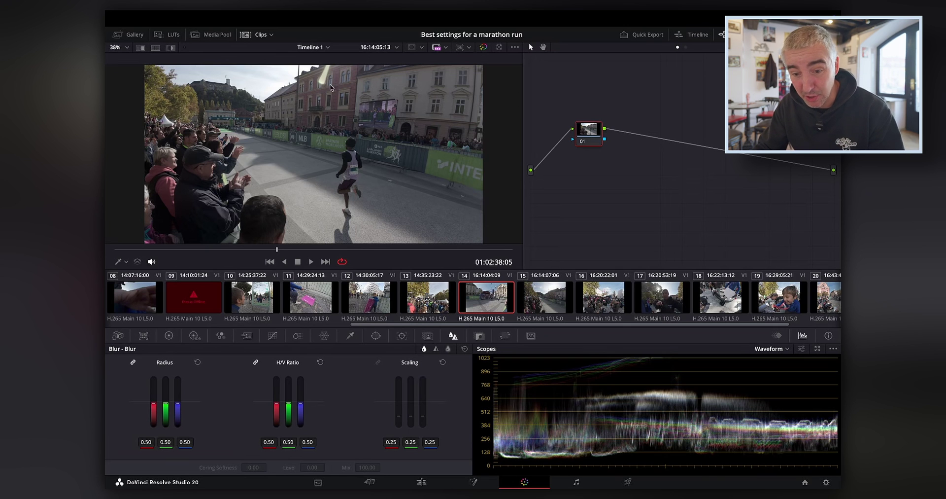
click(256, 34)
drag(582, 153, 583, 169)
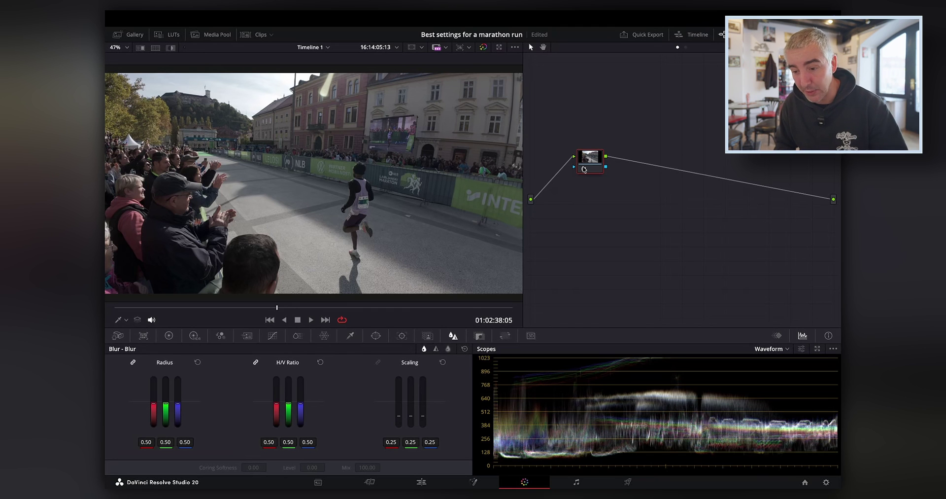
Step: Add five serial nodes after node 01 and label the first node LUT
key(alt+s)
key(alt+s)
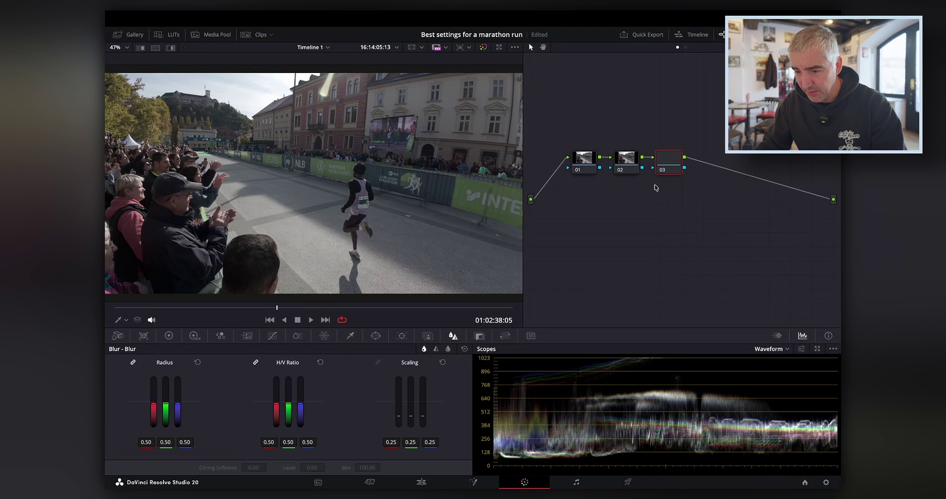
key(alt+s)
key(alt+s)
key(alt+s)
click(581, 165)
right_click(581, 166)
click(607, 184)
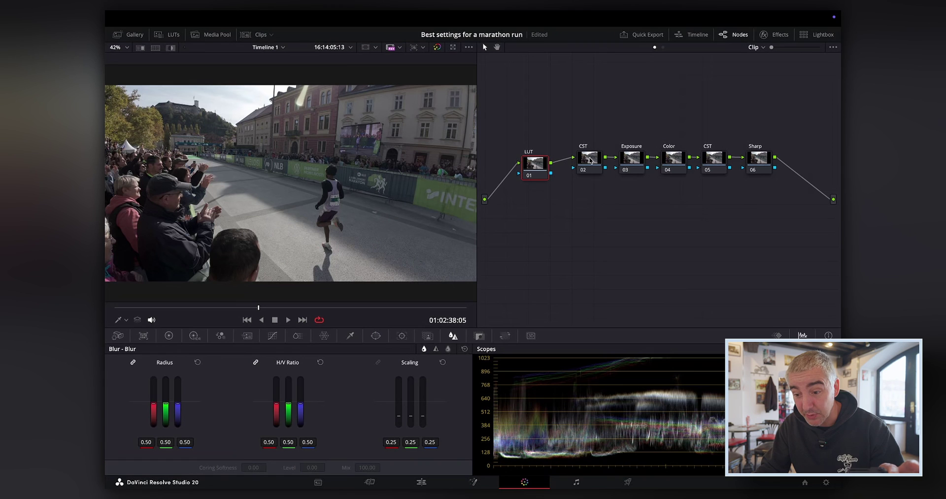
Step: Examine the first CST, Exposure and Color nodes in the node tree one after another
drag(574, 113, 718, 175)
click(588, 158)
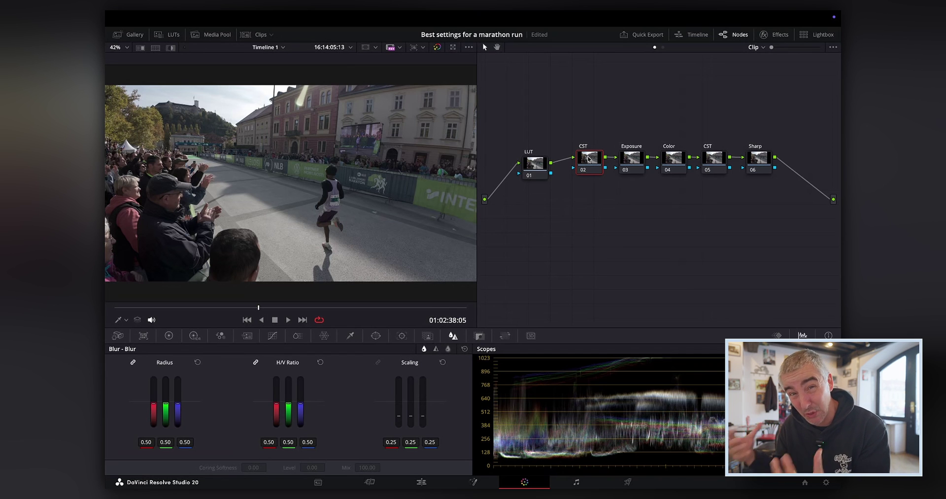
click(633, 162)
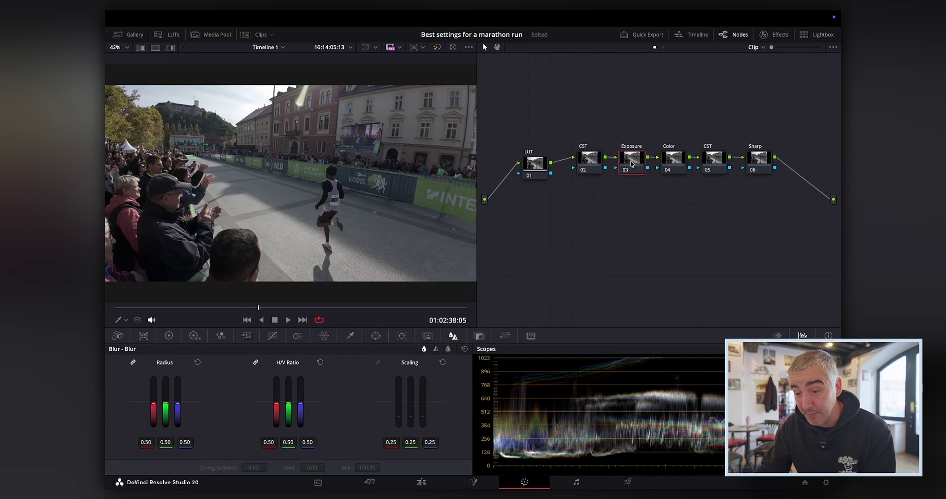
click(671, 162)
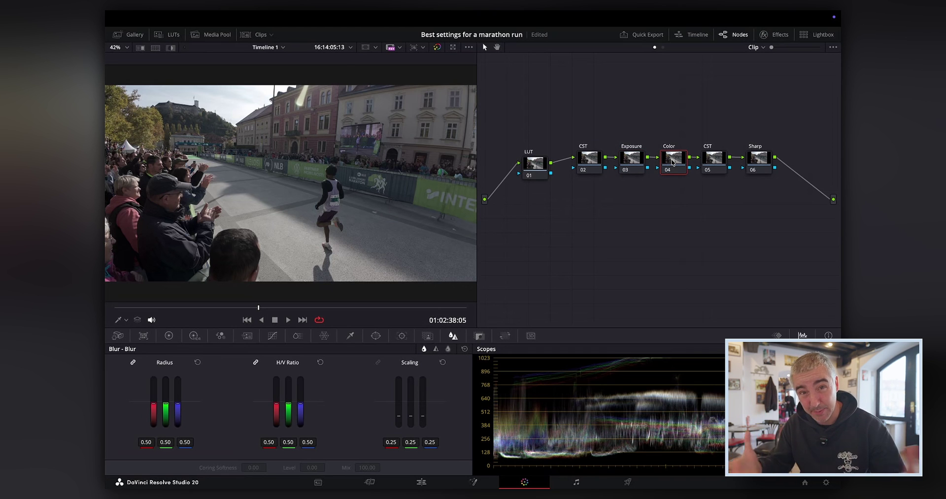
Step: Find the Color Space Transform effect with the search "co" and apply it to the first CST node (02)
click(722, 159)
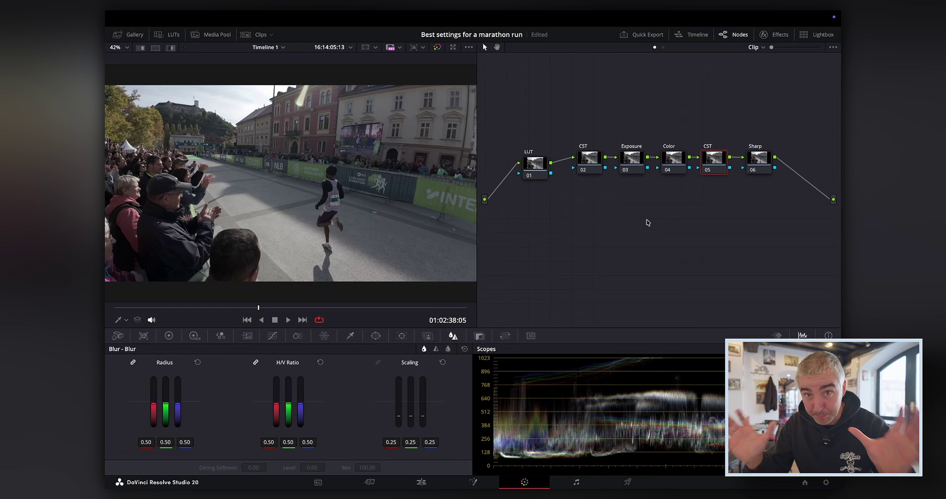
click(586, 160)
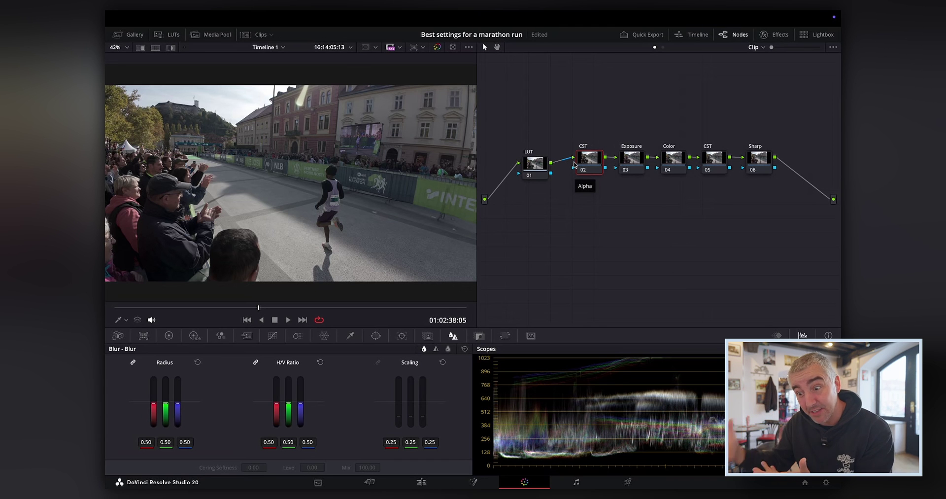
click(778, 33)
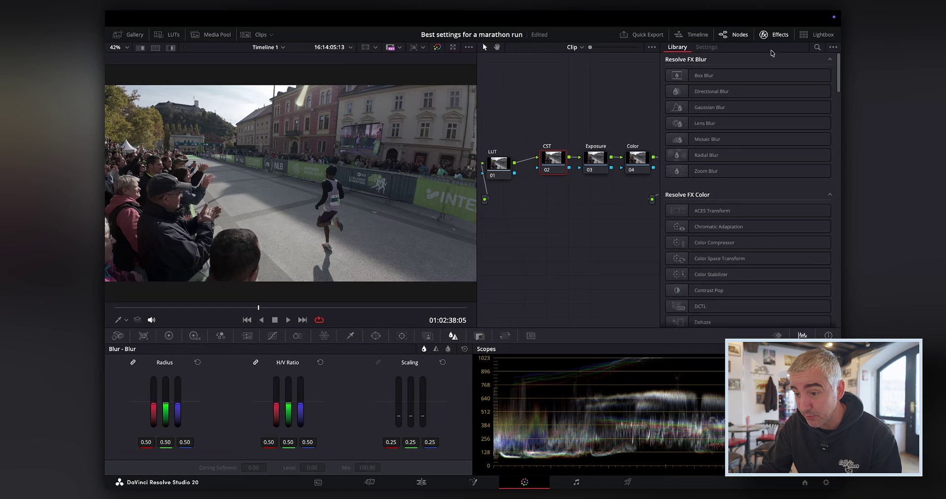
click(818, 48)
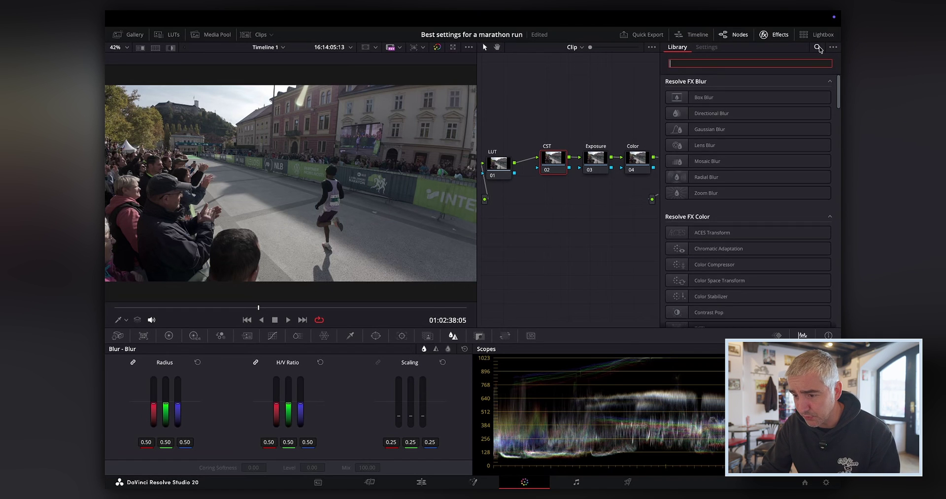
text(co)
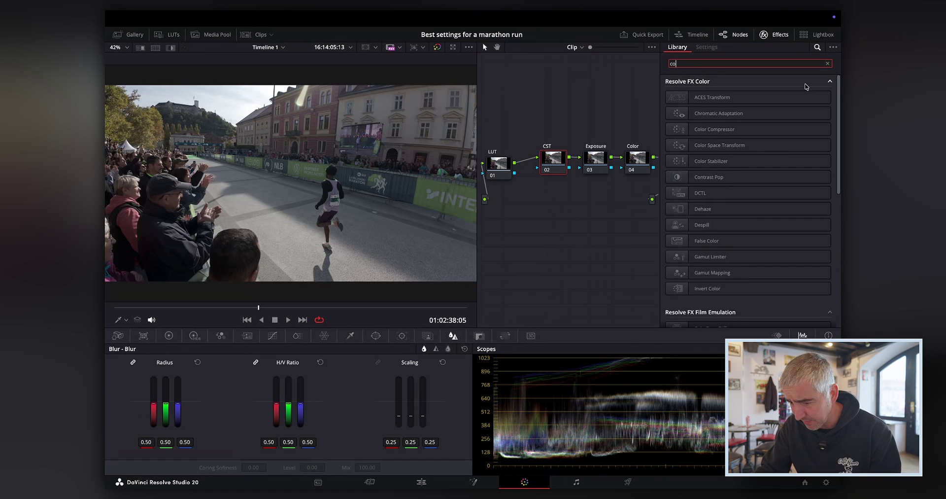
drag(739, 145, 550, 160)
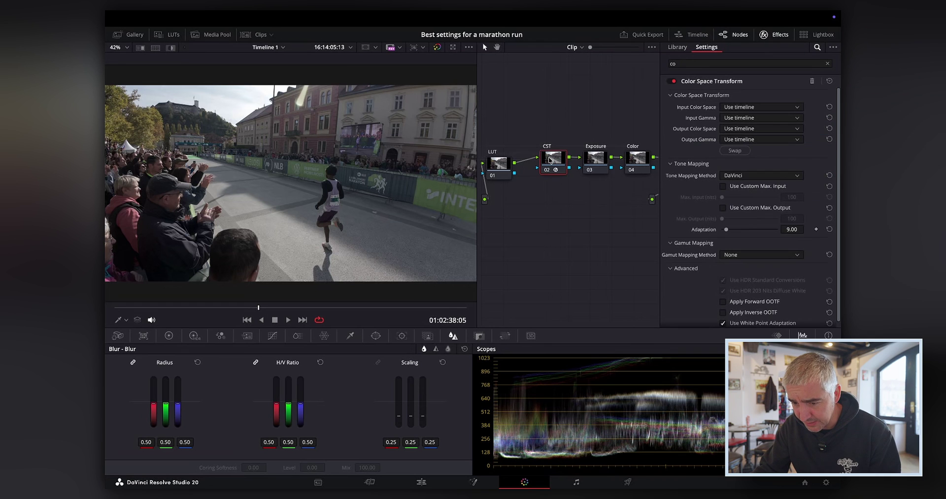
Step: Set the input color space and input gamma of node 02's Color Space Transform to Rec.709
click(741, 109)
text(rec)
key(Return)
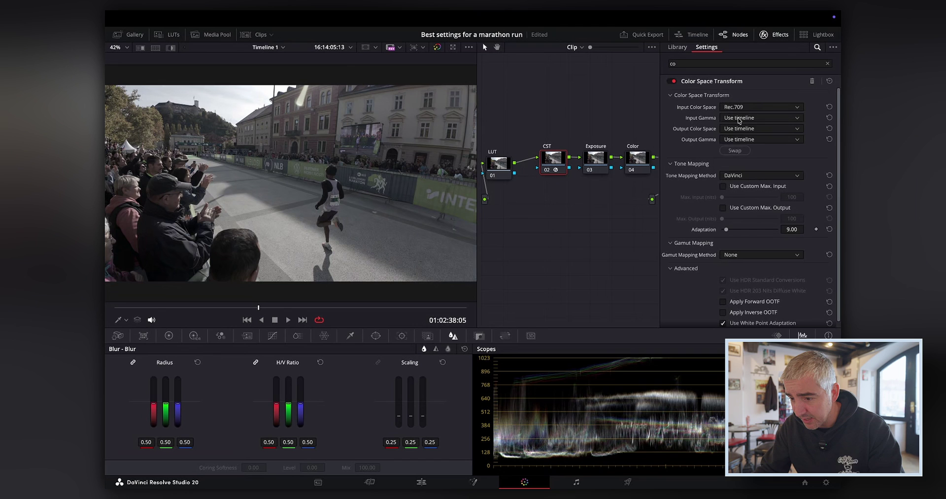
click(739, 118)
text(rec)
key(Return)
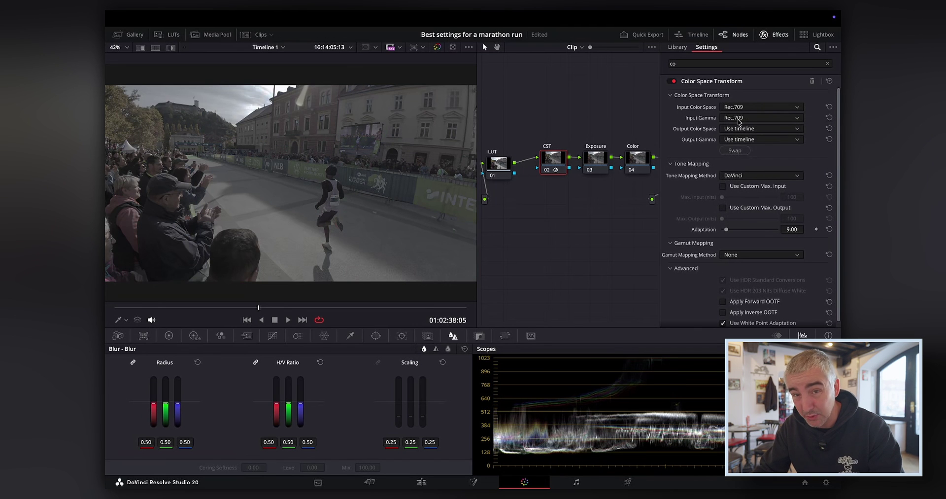
Step: Set node 02's output color space to DaVinci Wide Gamut and its output gamma to DaVinci Intermediate
click(740, 129)
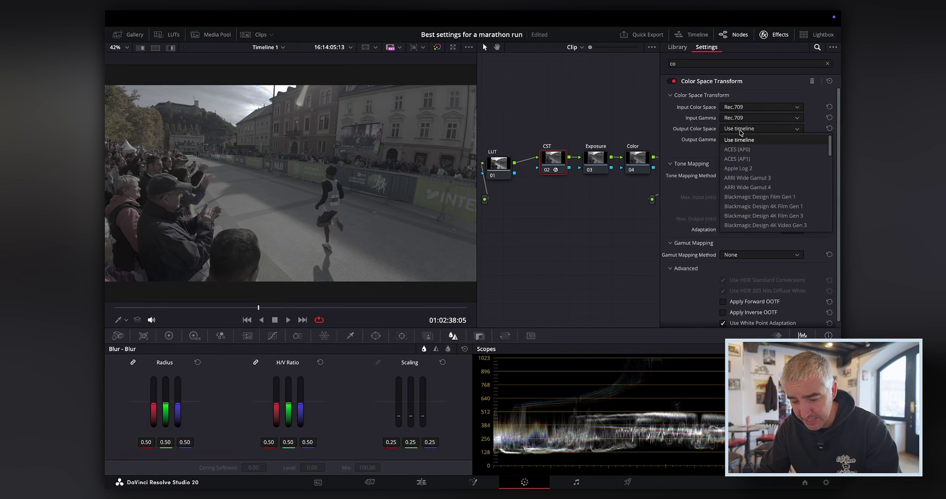
text(d)
click(749, 224)
click(755, 140)
key(d)
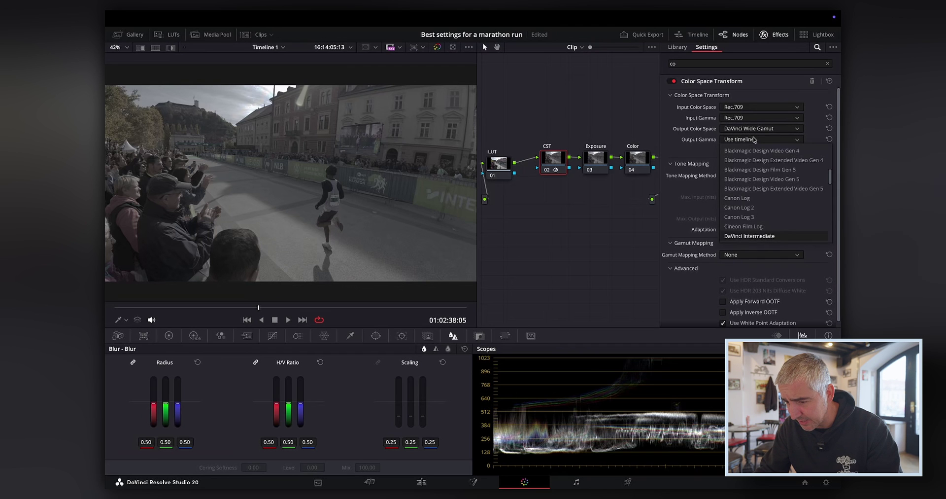
click(749, 235)
Step: Apply Color Space Transform to the second CST node (05) with input color space DaVinci Wide Gamut and input gamma DaVinci Intermediate
key(alt+s)
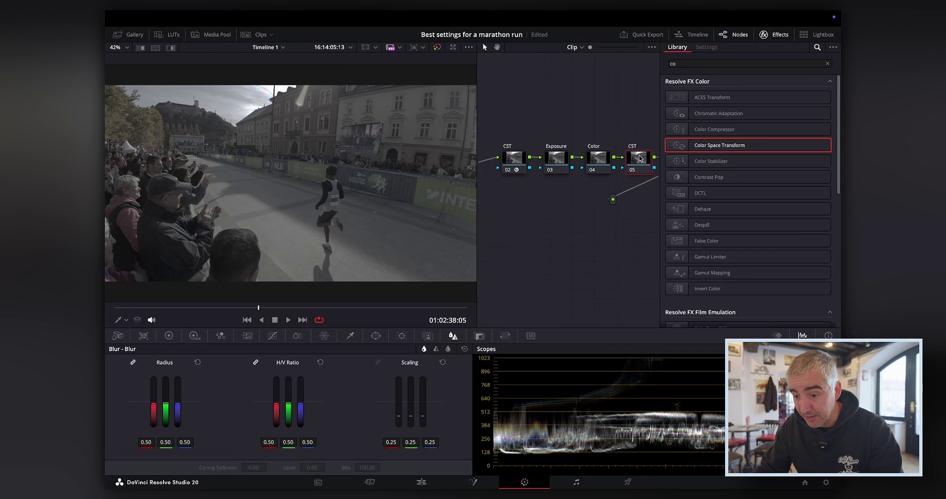
drag(725, 147, 639, 159)
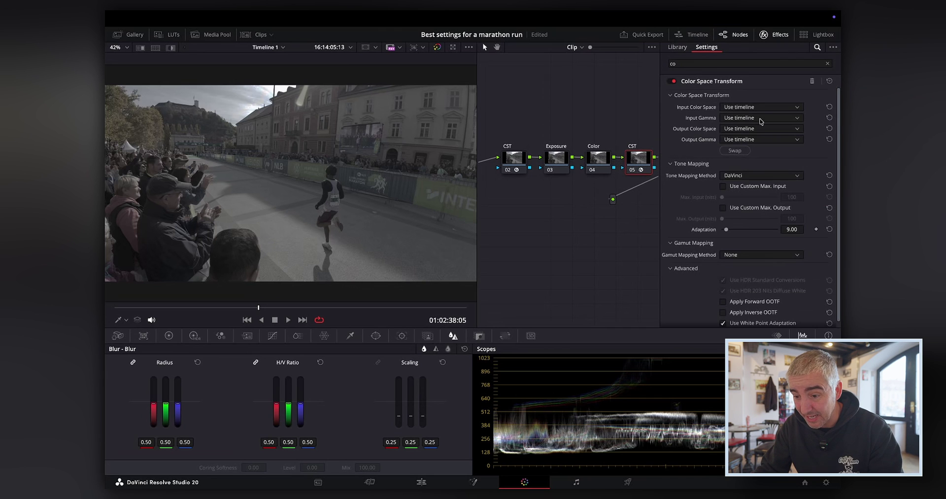
click(763, 108)
key(d)
key(Return)
click(761, 118)
click(757, 149)
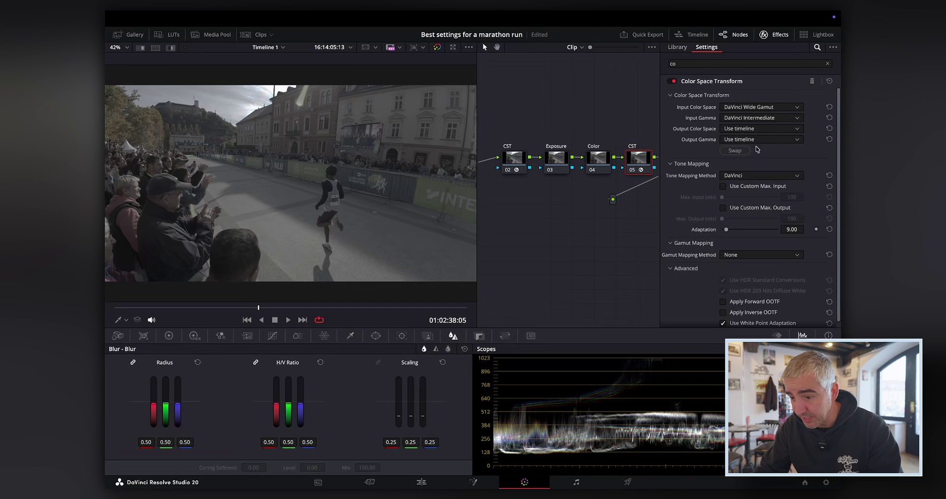
Step: Set node 05's output color space to Rec.709 and output gamma to Gamma 2.4, and close the effects library
click(756, 129)
key(r)
key(Return)
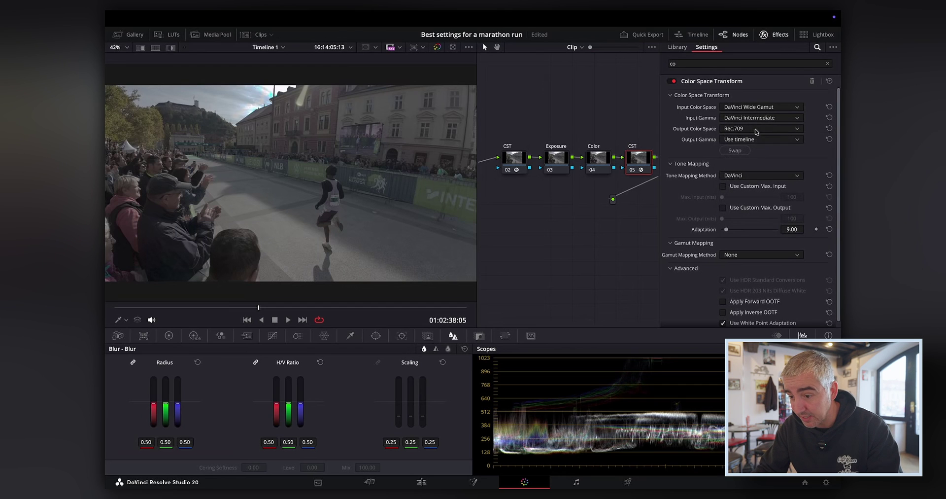
click(745, 138)
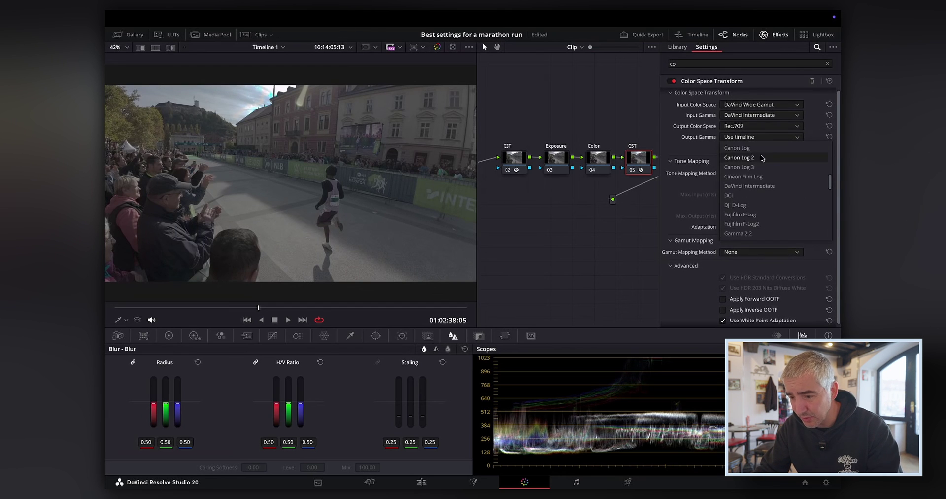
scroll(755, 232, down, 2)
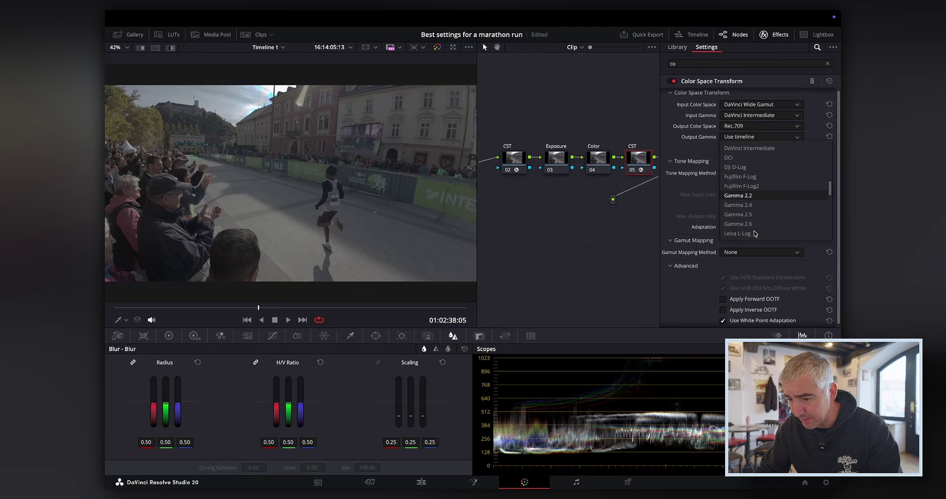
click(757, 204)
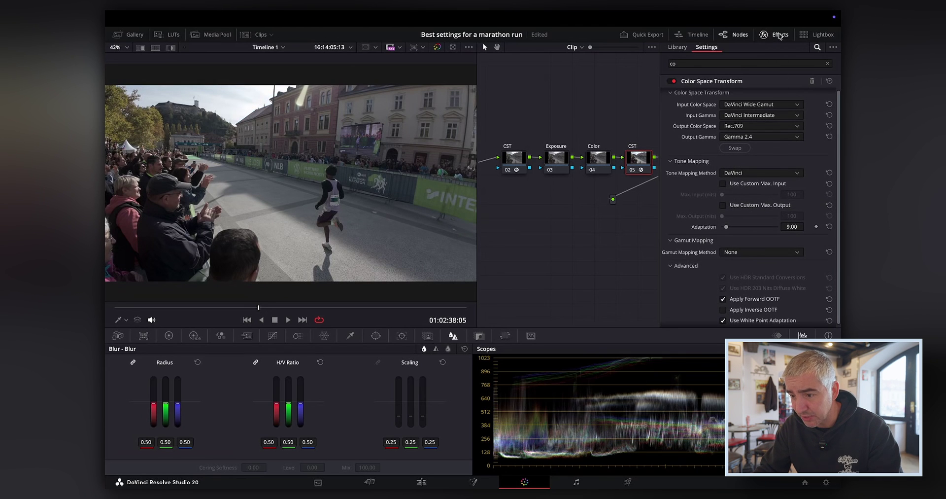
click(763, 35)
Step: Go through the LUT, first CST, Exposure, Color and second CST nodes in order to review the tree
drag(535, 163, 533, 155)
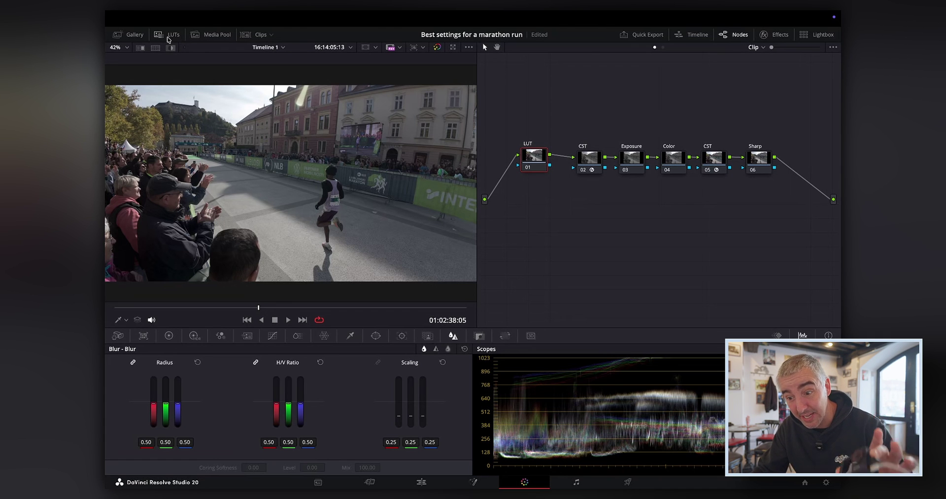
click(597, 158)
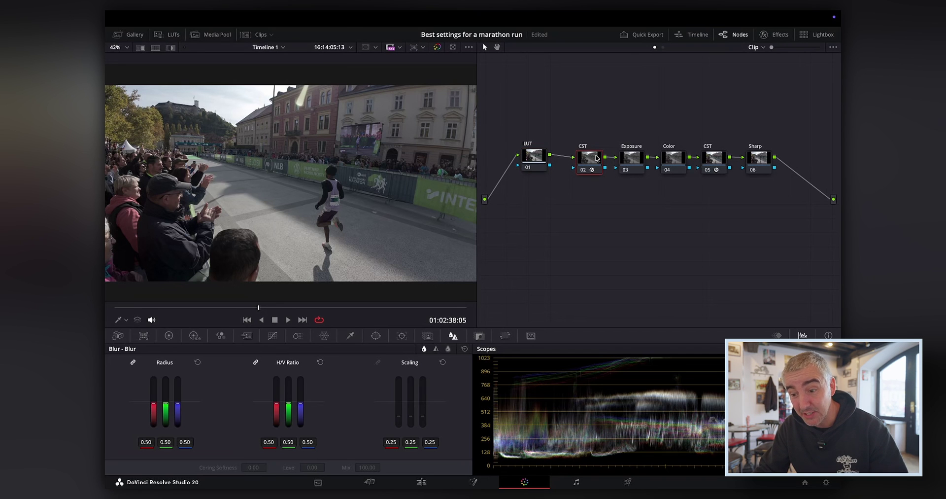
click(637, 160)
click(675, 160)
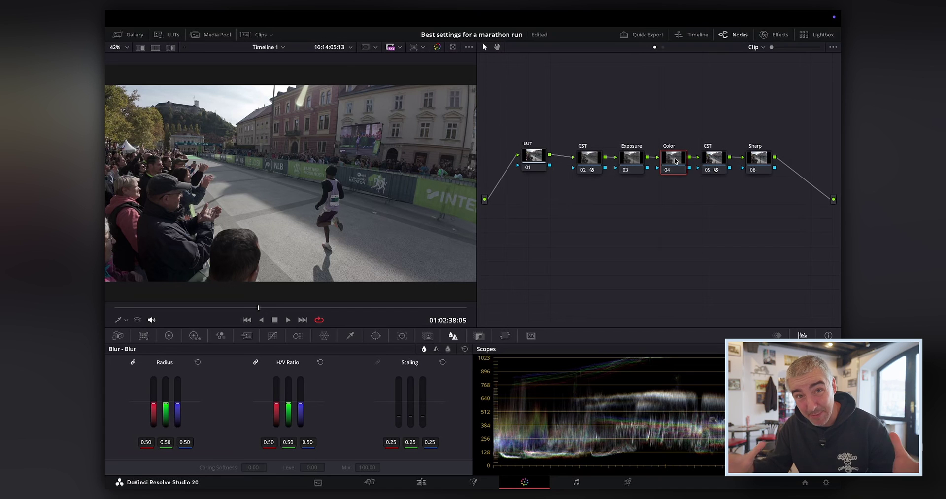
click(704, 164)
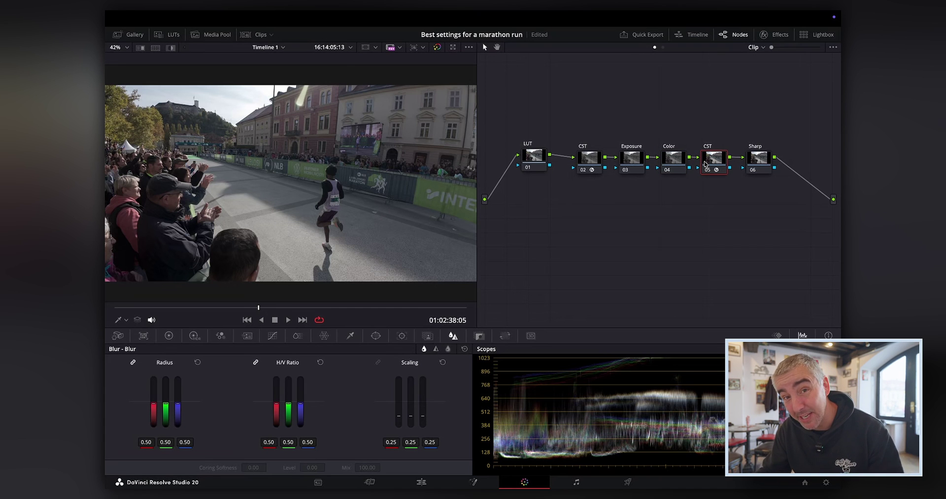
Step: Sharpen the image slightly on the Sharp node by lowering the blur radius to 0.47 on all channels
click(761, 161)
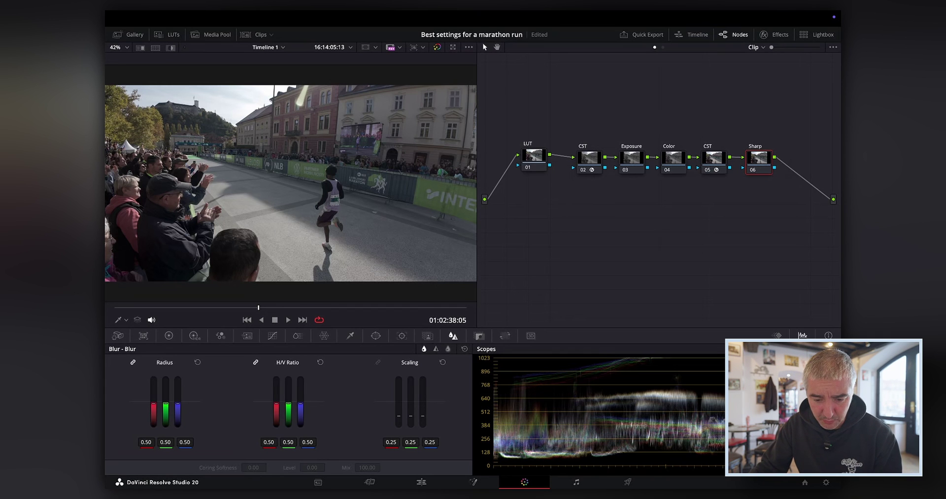
drag(178, 402, 178, 406)
drag(757, 167, 760, 165)
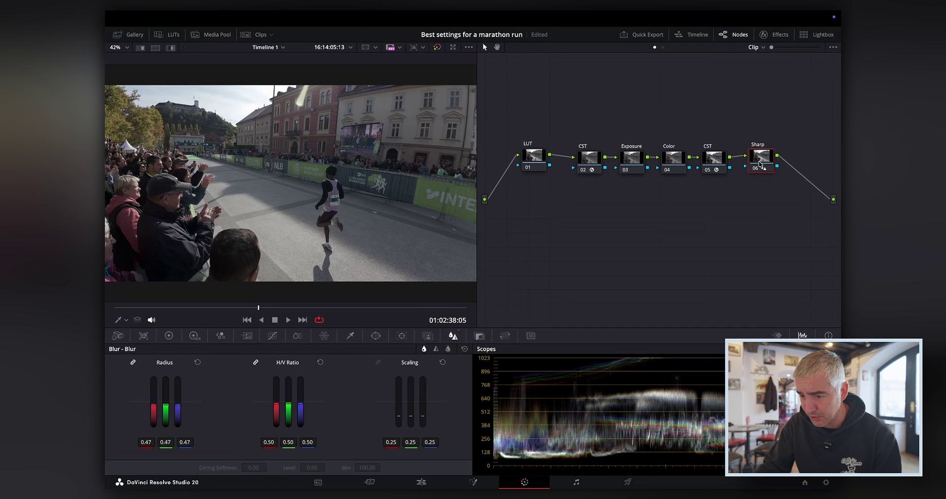
Step: Apply the DJI OSMO Action 4 D-Log M to Rec.709 V1 LUT to the LUT node, and hide the LUT browser
click(534, 156)
click(172, 34)
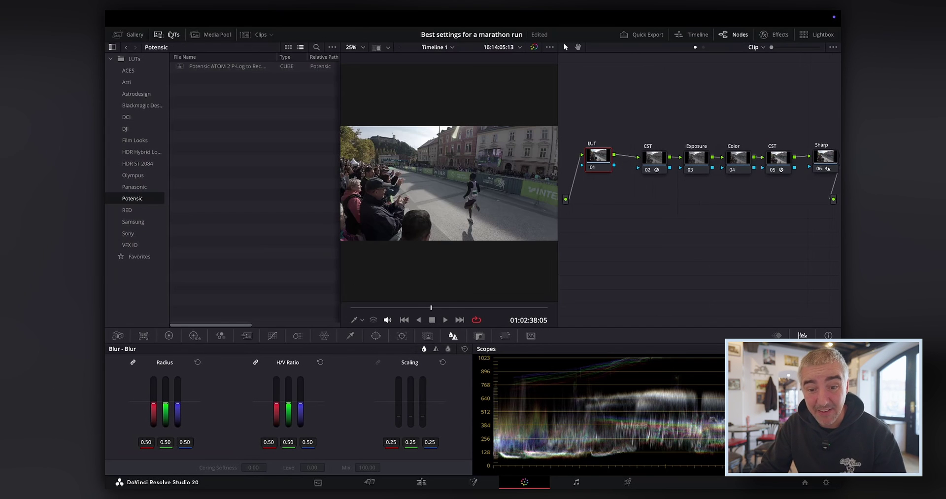
click(126, 129)
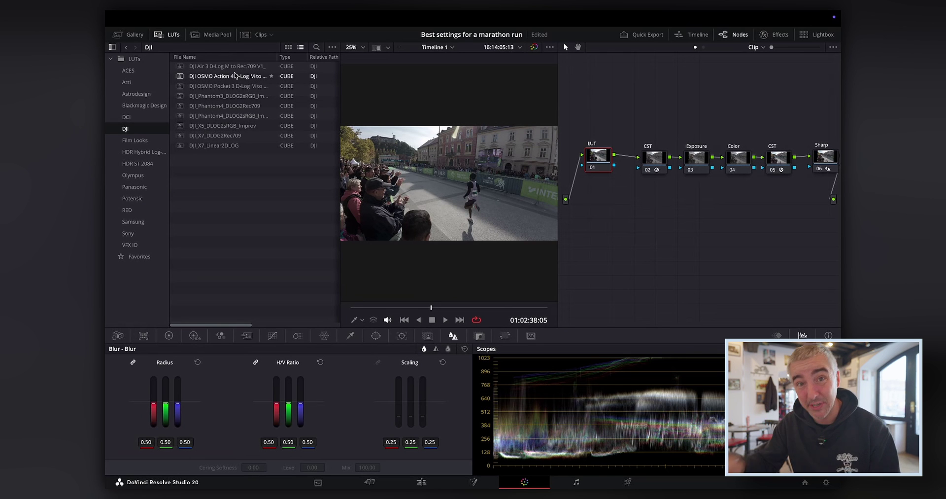
drag(230, 77, 606, 158)
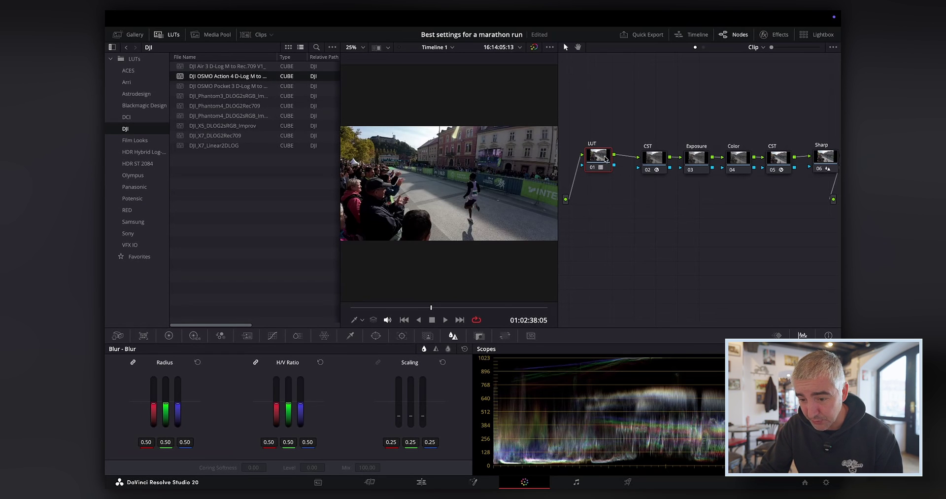
click(167, 34)
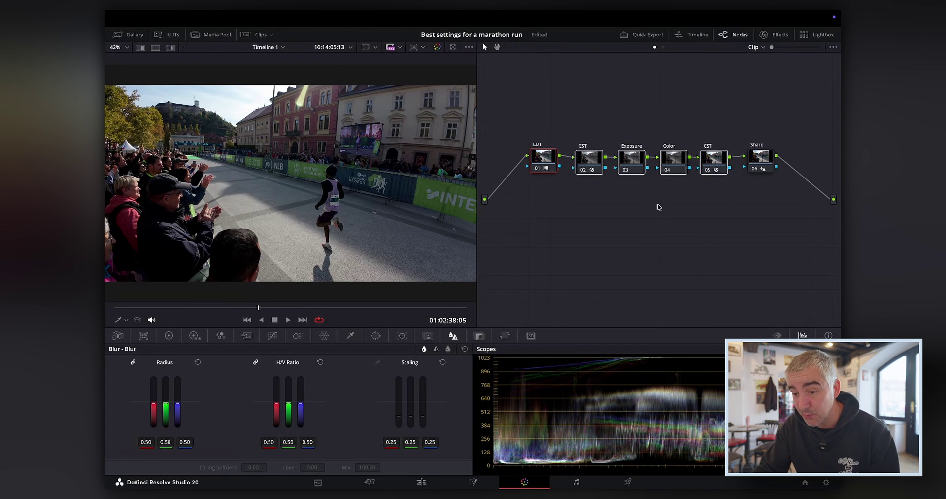
Step: Disable all six nodes and re-enable only the LUT and first CST nodes, checking the image full screen
key(alt+d)
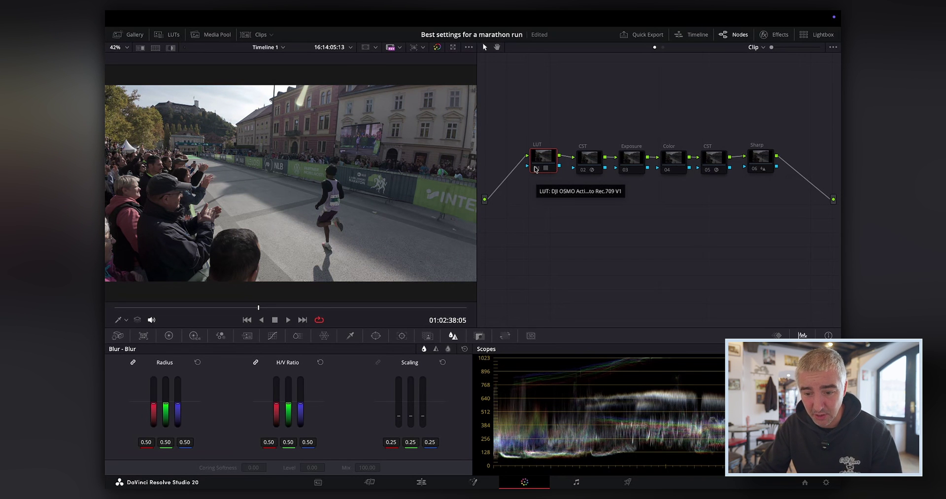
click(536, 169)
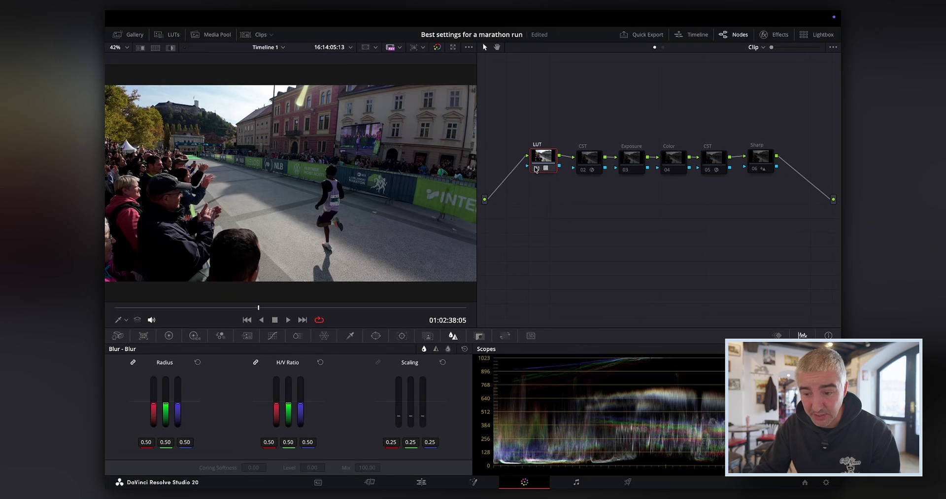
click(580, 172)
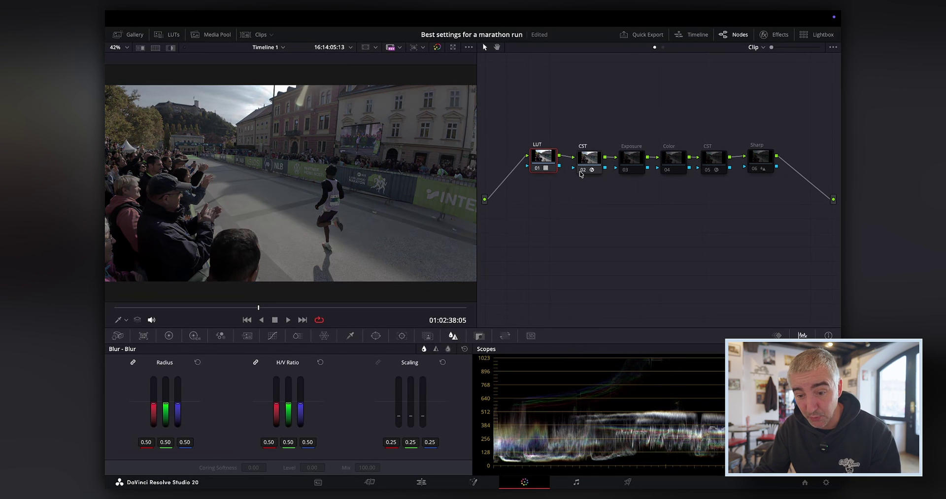
key(super+f)
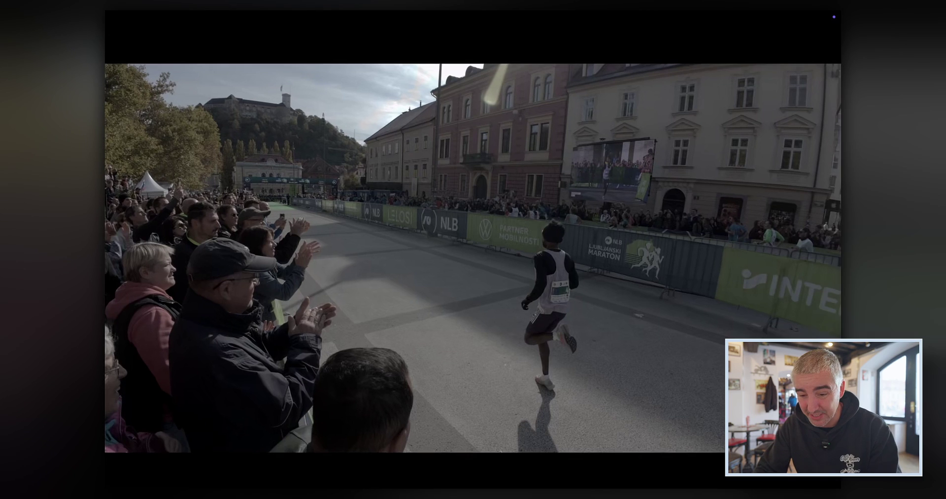
key(super+f)
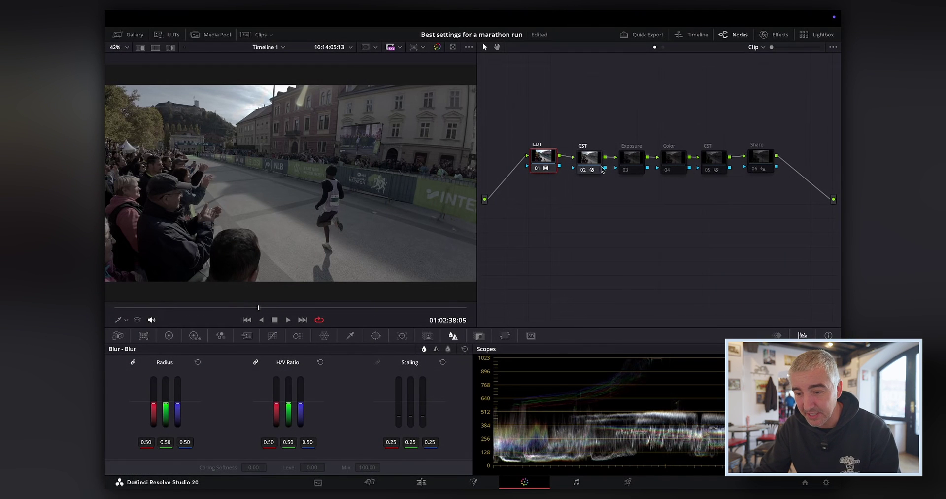
Step: Re-enable the Exposure, Color and second CST nodes, and select the Sharp node
click(632, 172)
click(670, 173)
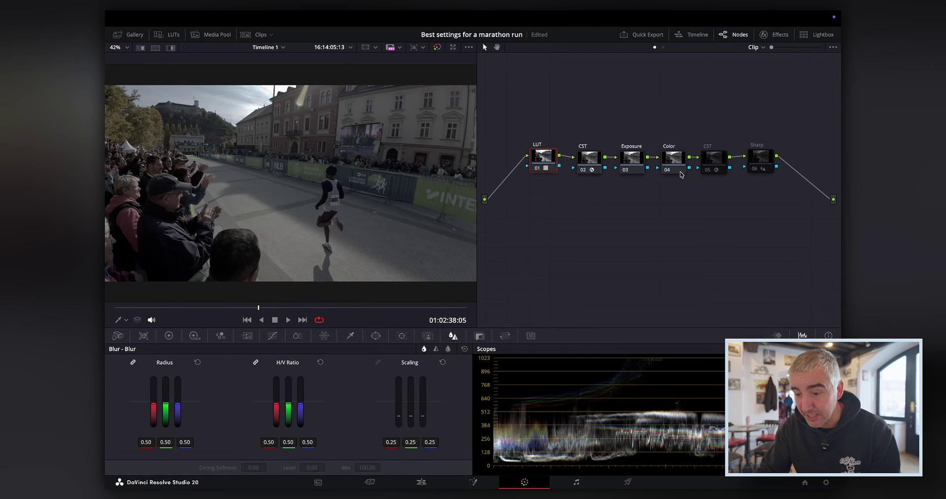
click(708, 172)
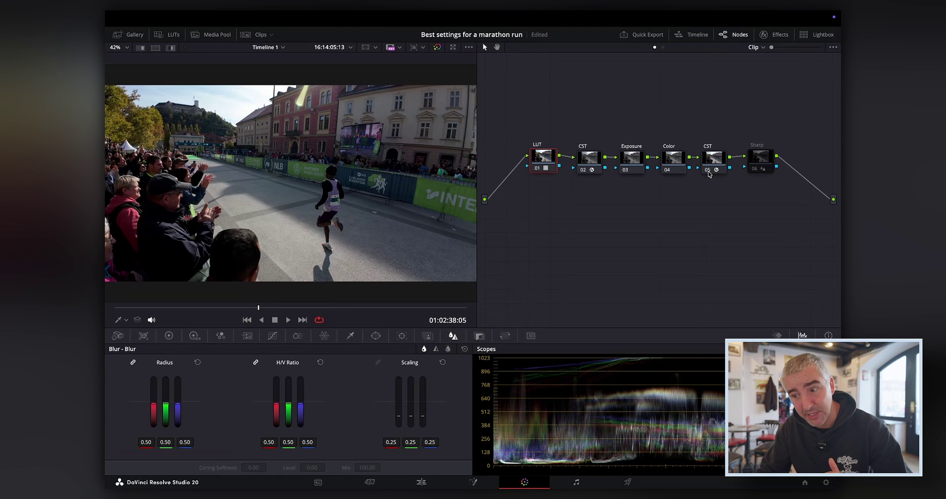
click(755, 171)
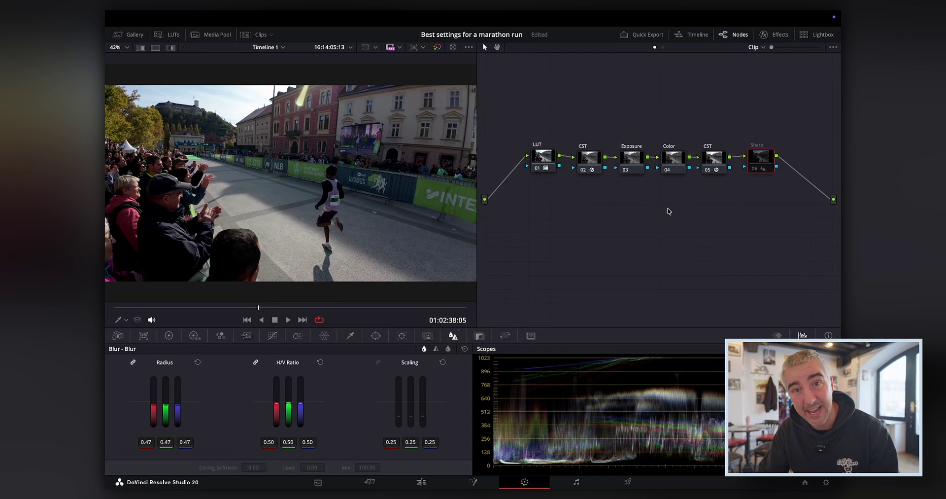
Step: Raise the Offset of the Exposure node to 34.80 in the primaries color wheels
click(630, 158)
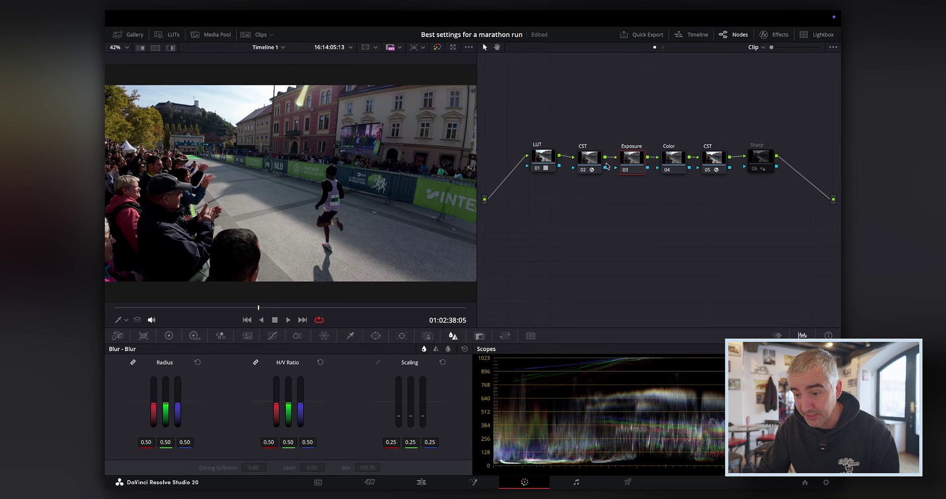
click(169, 335)
mouse_move(407, 453)
mouse_down()
mouse_move(434, 453)
mouse_move(424, 452)
mouse_up()
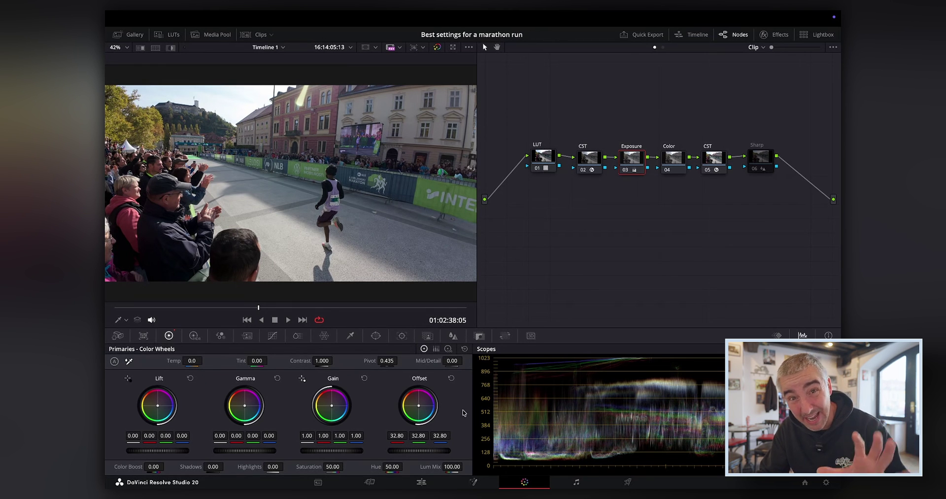
drag(415, 453, 423, 453)
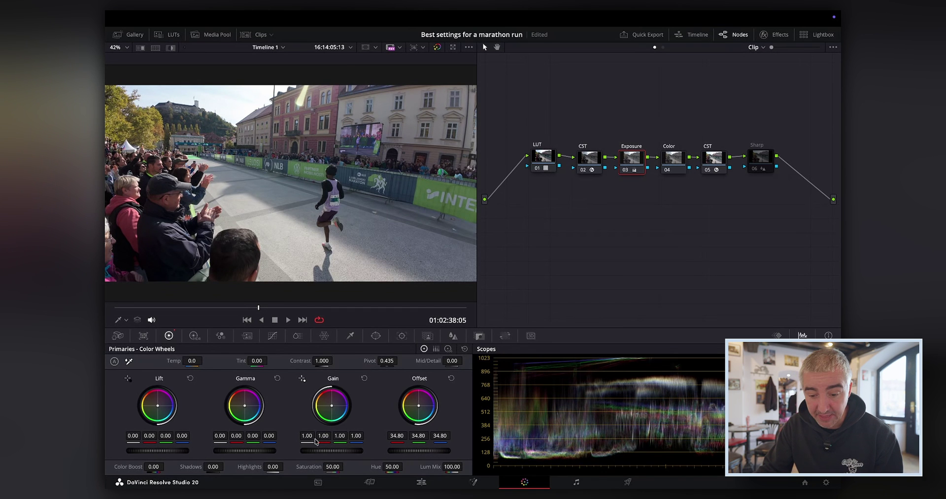
Step: Adjust the Exposure node to a Gain of 1.10, a Gamma of 0.01 and a Contrast of 1.126
mouse_move(319, 452)
mouse_down()
mouse_move(328, 452)
mouse_move(309, 452)
mouse_up()
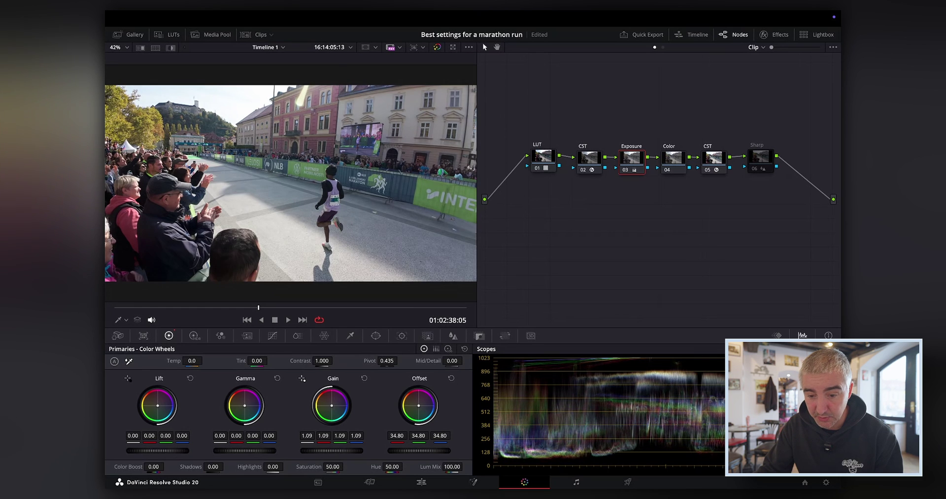
drag(248, 453, 250, 452)
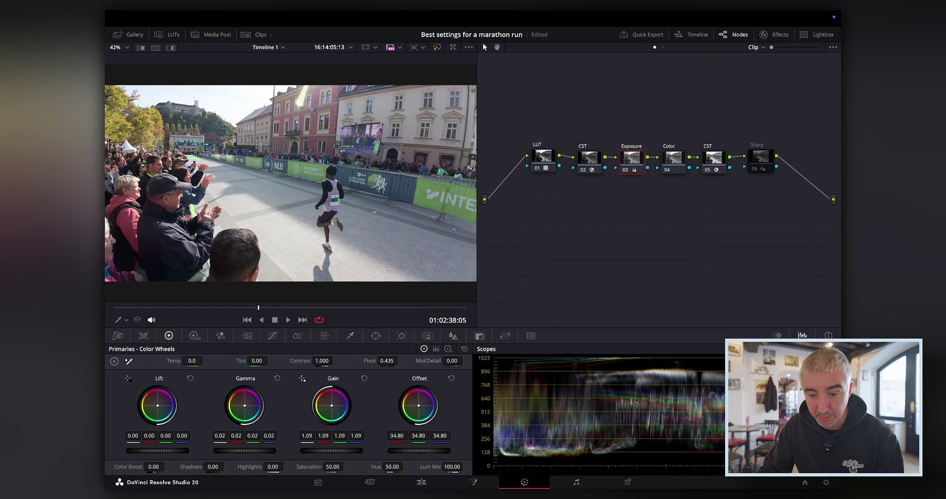
drag(334, 452, 337, 452)
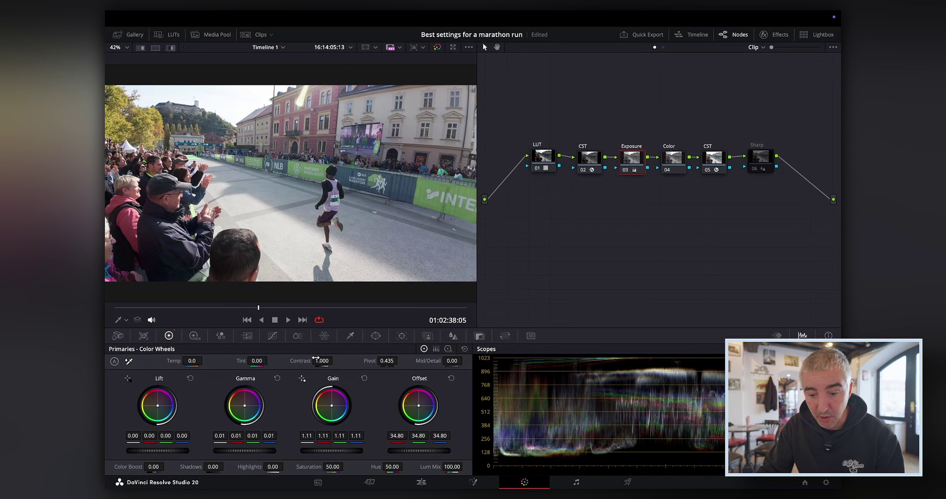
drag(321, 360, 335, 360)
drag(336, 450, 332, 450)
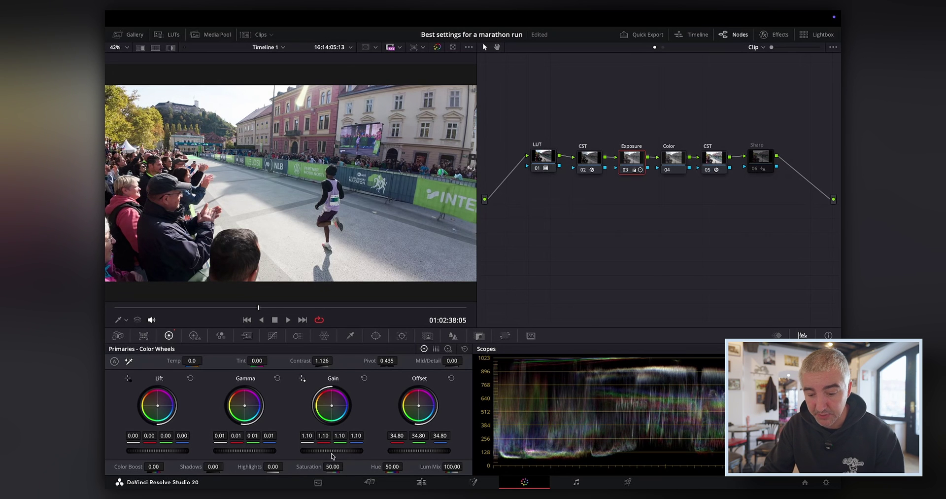
Step: Compare the image with and without the Exposure node, and set its Highlights to -99.00 and Gain to 1.12
key(ctrl+d)
key(ctrl+d)
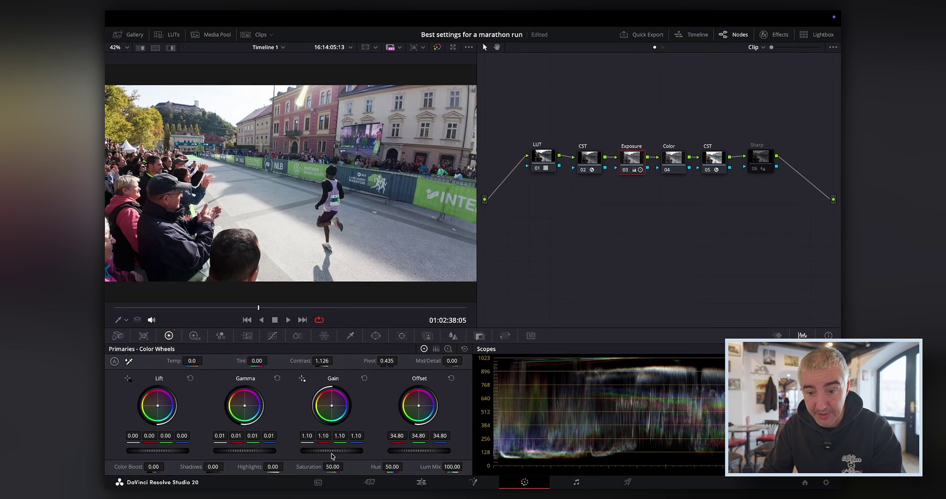
key(ctrl+d)
key(ctrl+d)
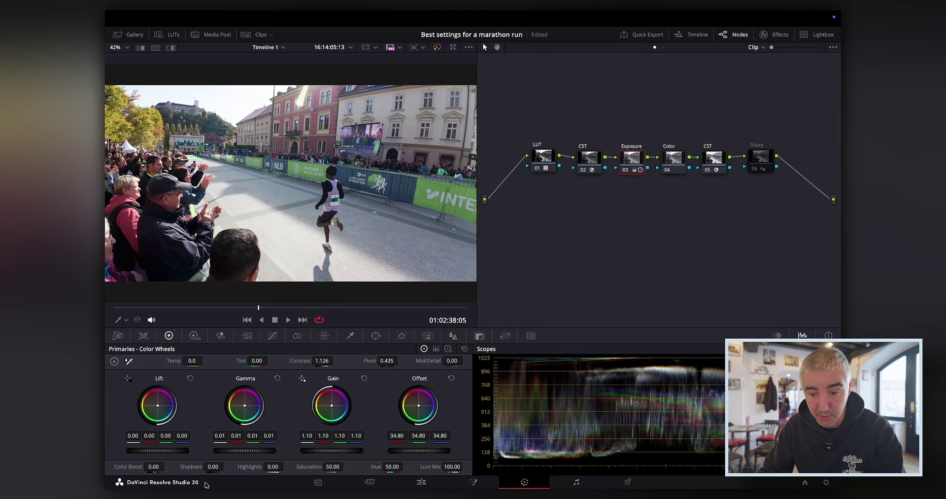
key(ctrl+z)
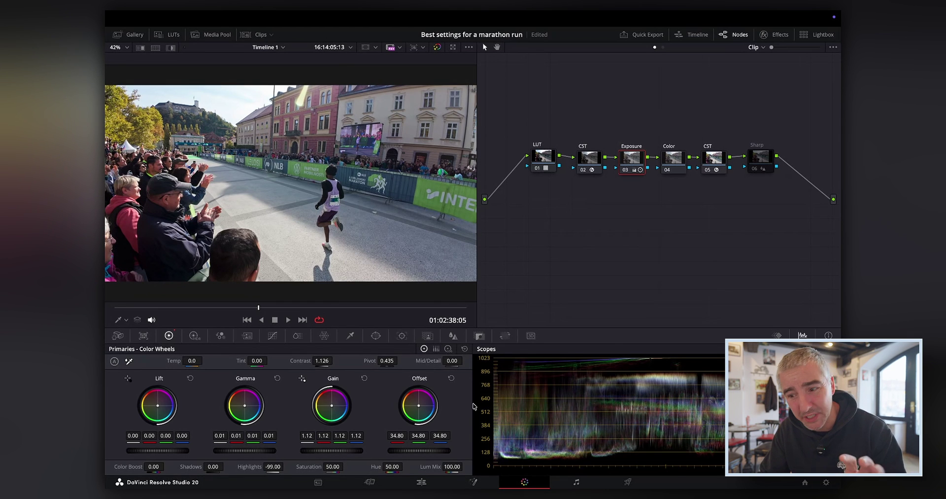
Step: Raise the Color node's saturation to 62.60, and select the second CST node
click(674, 160)
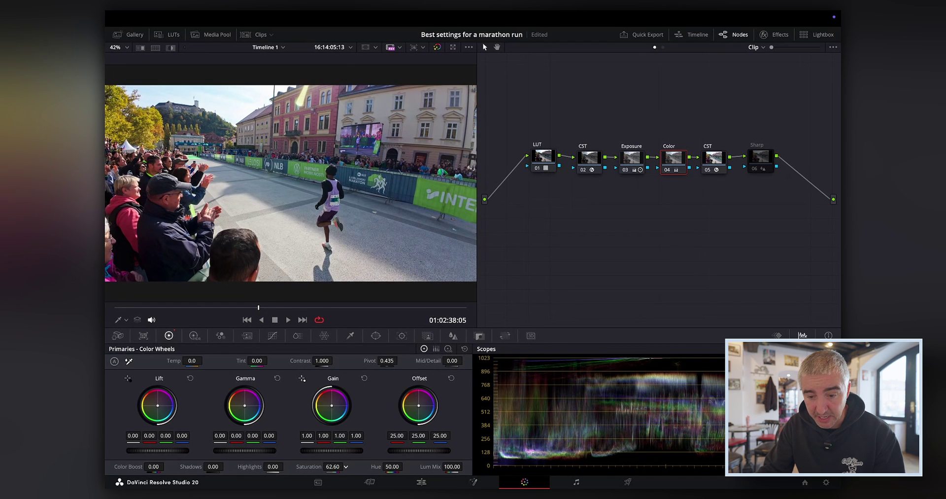
click(711, 161)
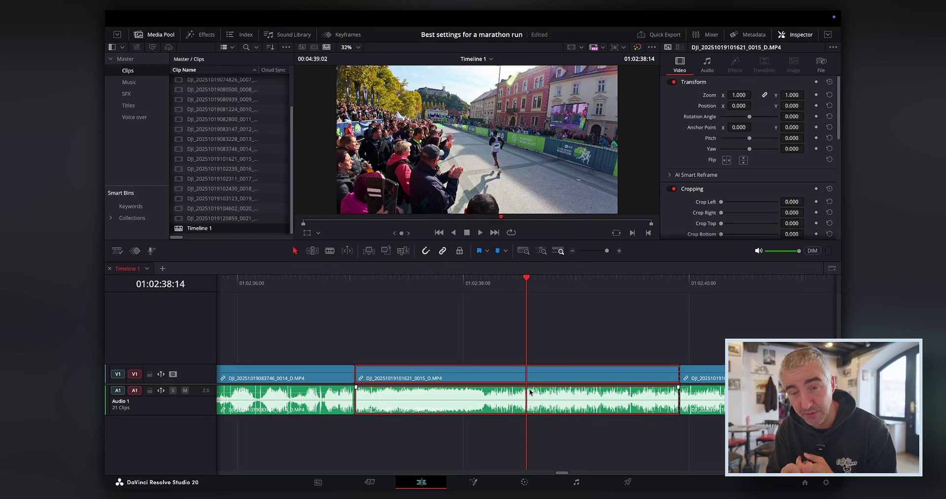
Step: Play back the graded runner clip from the Edit page timeline at full screen to check the look
mouse_move(420, 290)
mouse_down()
mouse_move(485, 296)
mouse_move(429, 294)
mouse_up()
key(space)
key(p)
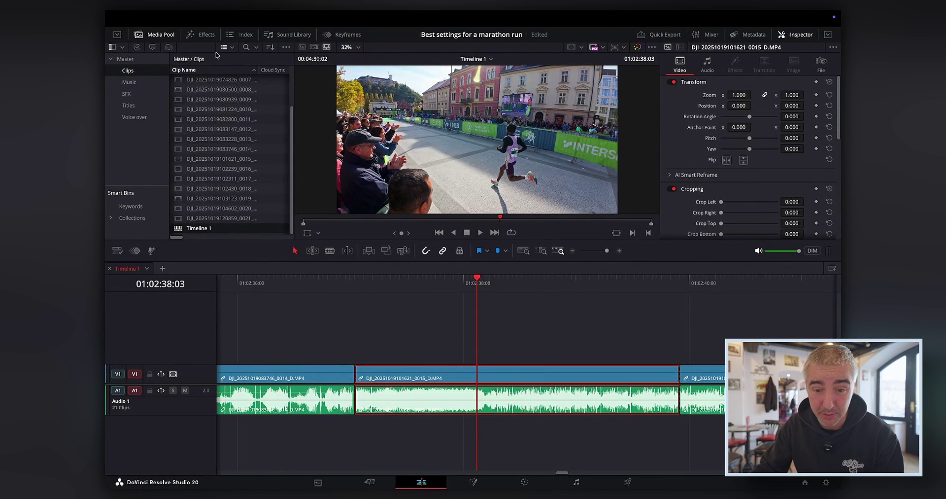
click(200, 34)
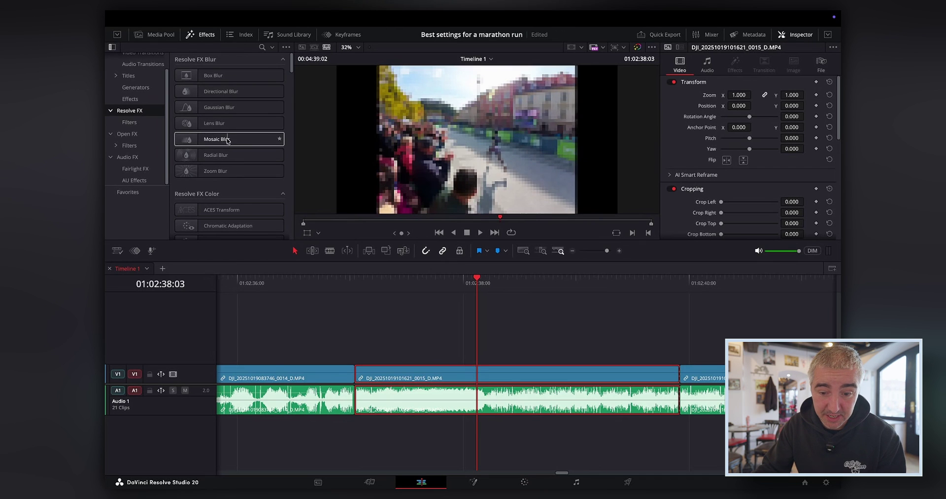
click(261, 47)
text(mot)
drag(215, 97, 566, 374)
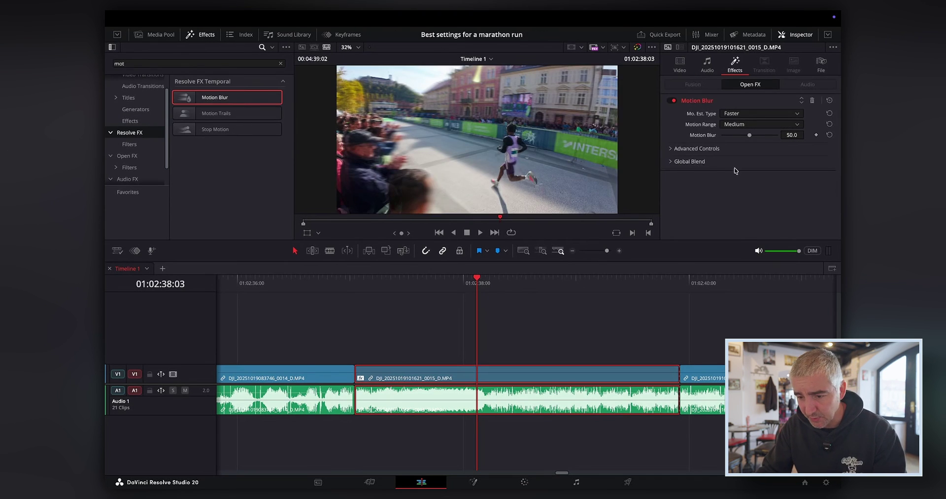
Step: Set the Motion Blur amount to 30.0 and its motion estimation type to Better, and check the clip in full-screen playback
click(377, 283)
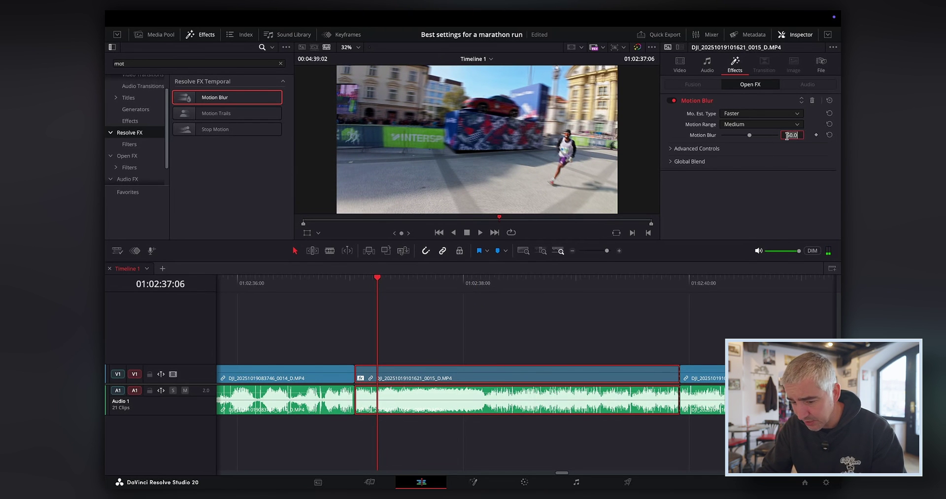
key(Return)
click(746, 115)
click(744, 135)
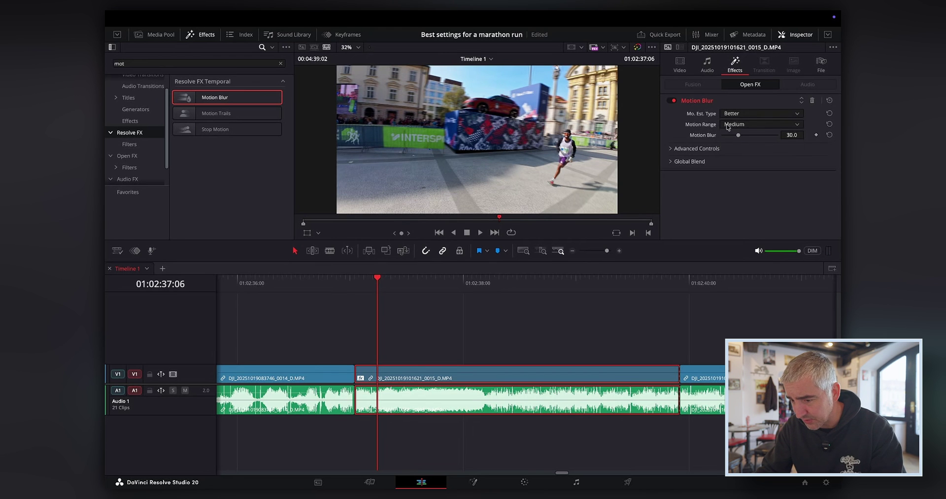
key(ctrl+f)
key(space)
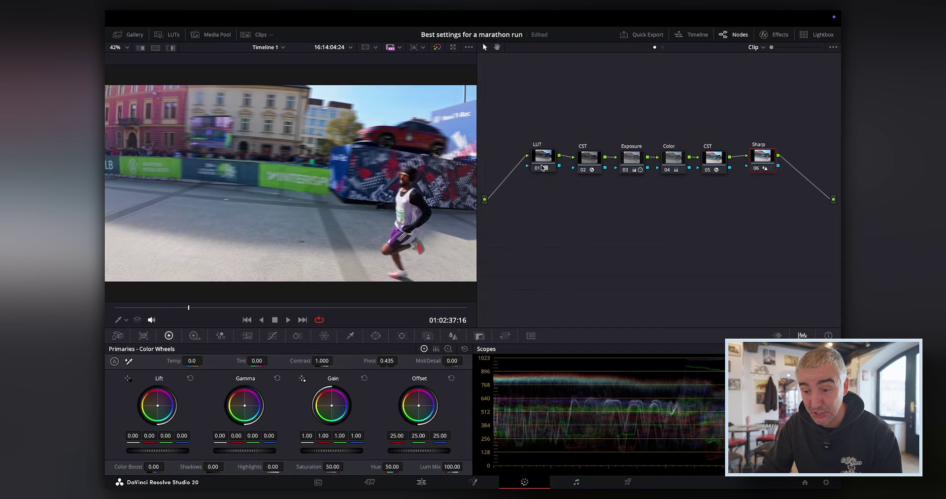
Step: Add a serial node before the LUT node and label it Denoise
click(542, 163)
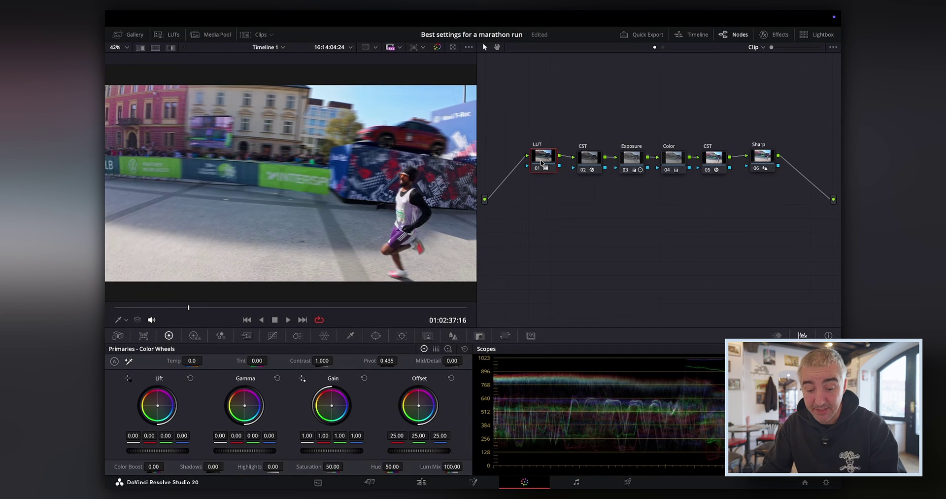
key(shift+s)
right_click(515, 163)
click(528, 175)
text(Denoise)
key(Return)
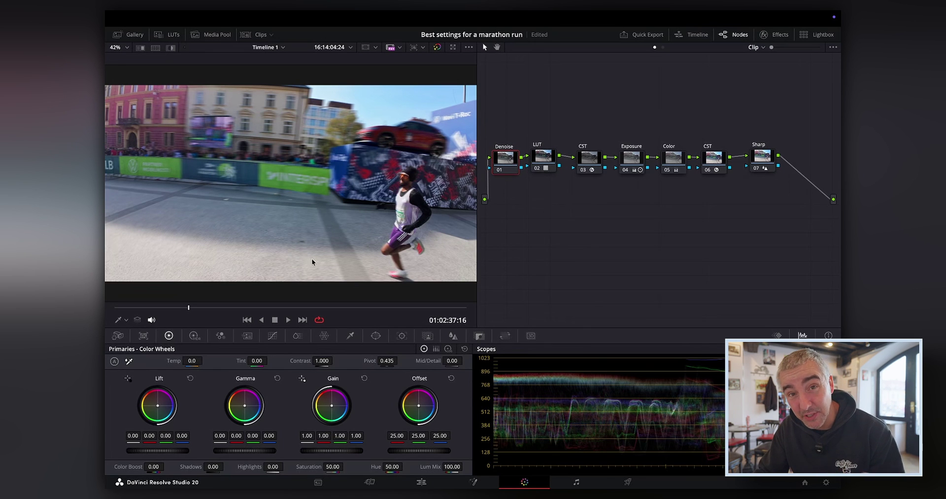
Step: Set temporal noise reduction to 3 frames in the Denoise node's motion effects
click(247, 336)
click(166, 373)
click(162, 411)
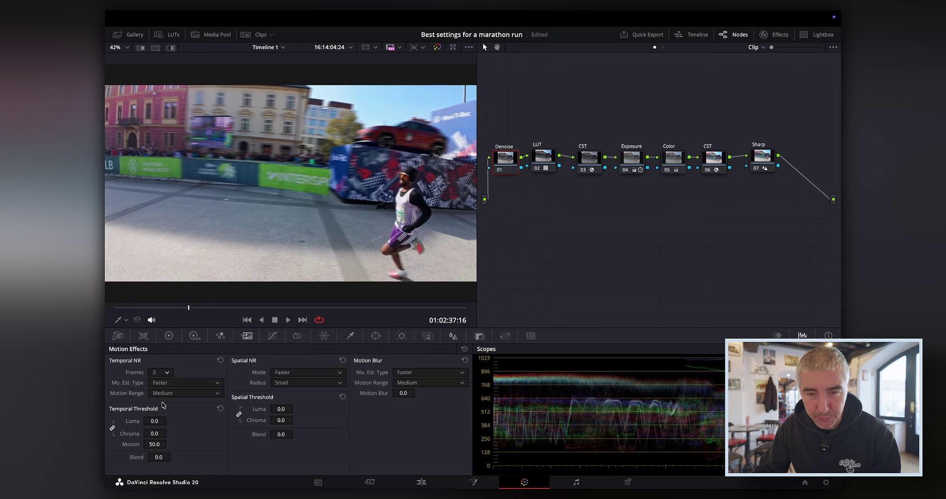